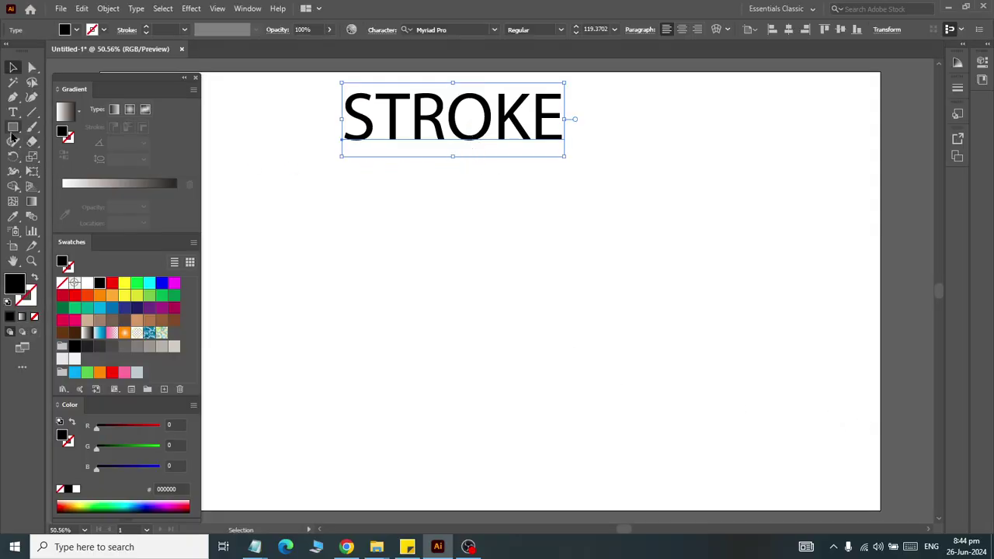
Draw a rectangle below the STROKE heading with a brown fill and a 16 pt red stroke.
click(13, 130)
drag(242, 225, 394, 380)
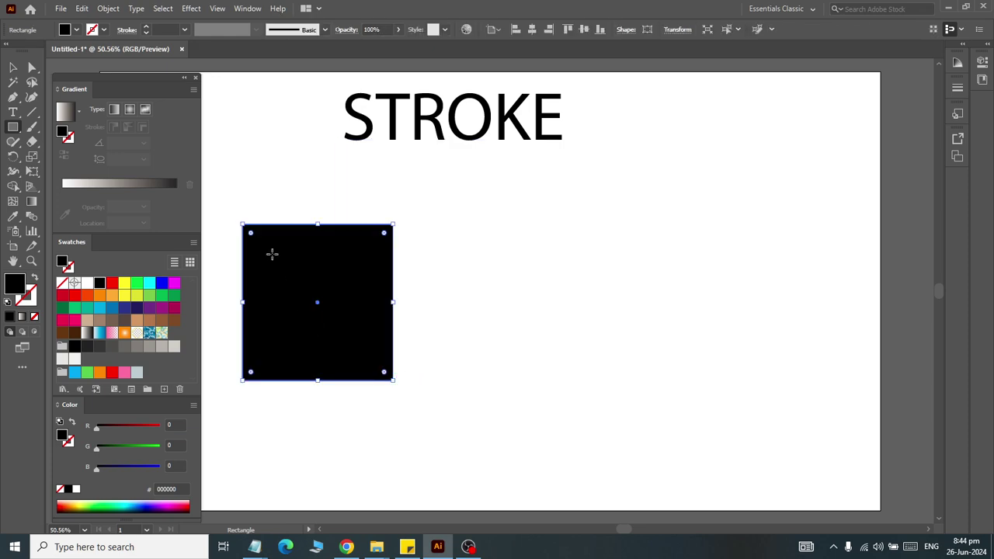
click(76, 31)
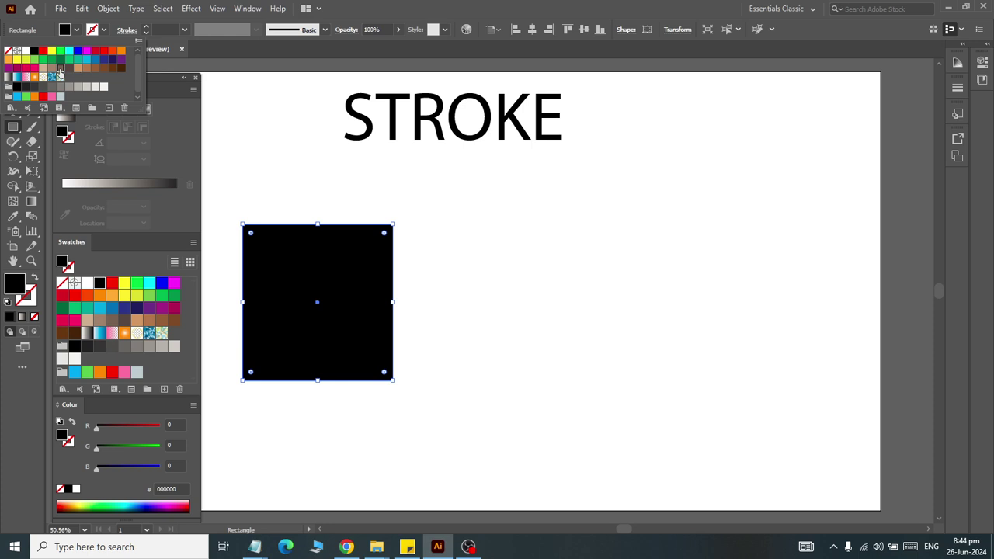
click(60, 69)
click(104, 32)
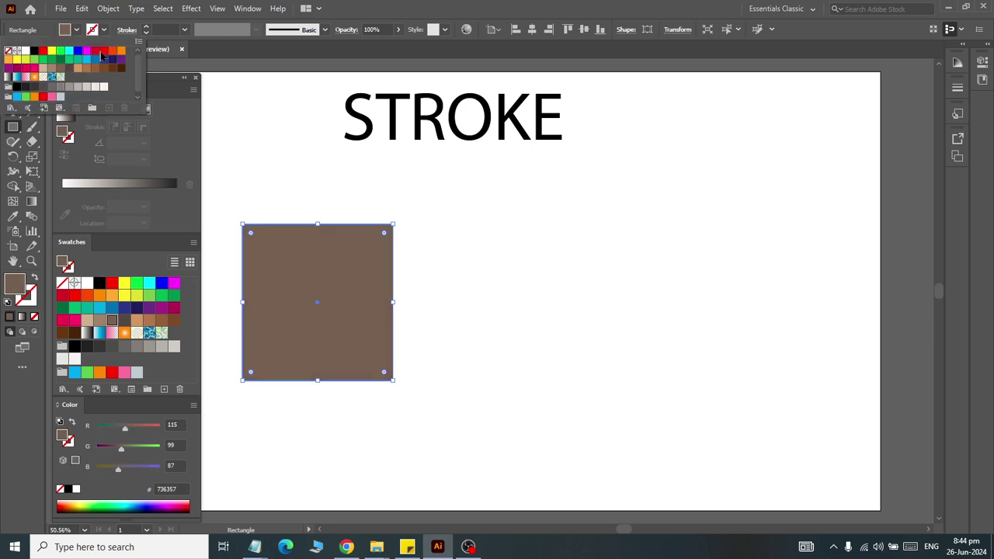
click(98, 52)
click(167, 39)
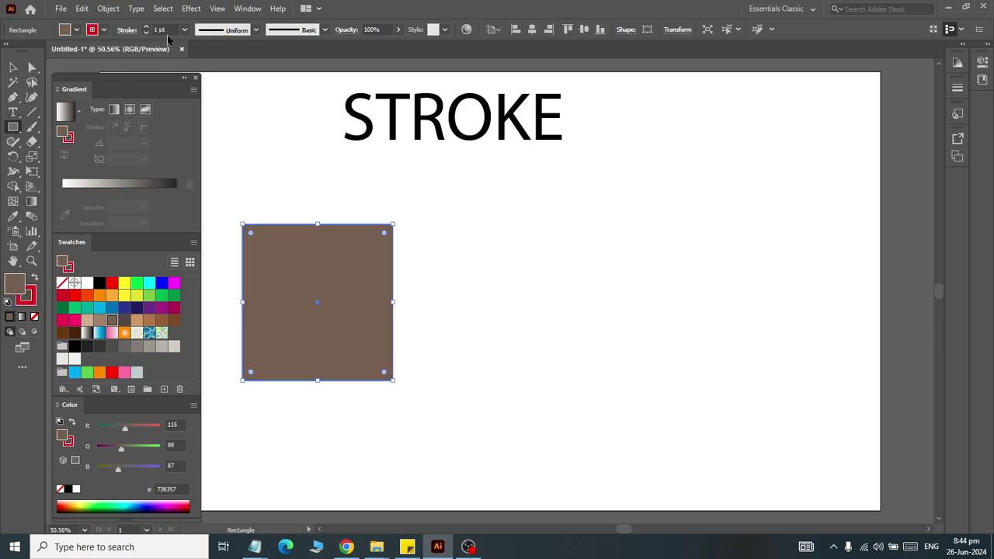
scroll(164, 30, up, 5)
scroll(165, 29, up, 6)
scroll(165, 30, up, 4)
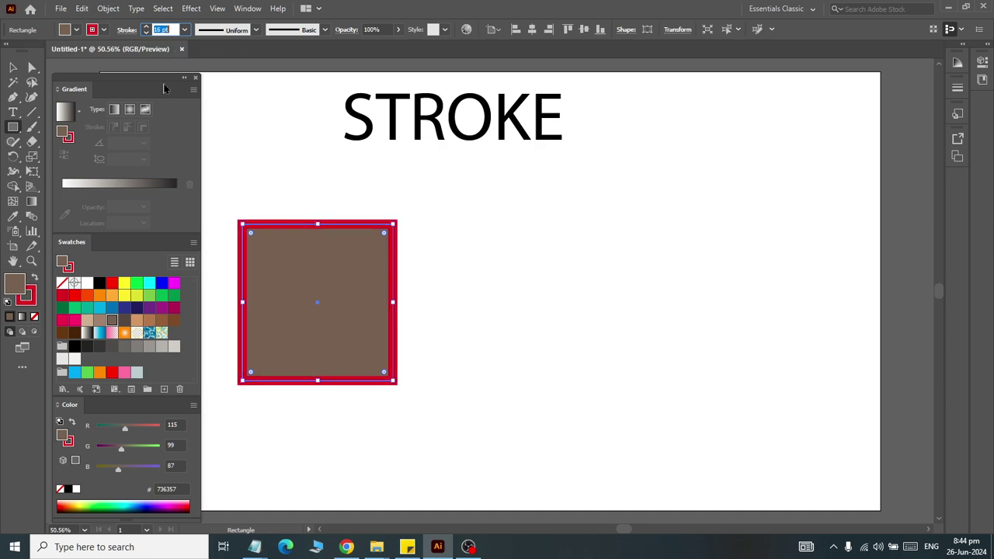
Move the outlined rectangle slightly up and to the right, then deselect it.
click(14, 68)
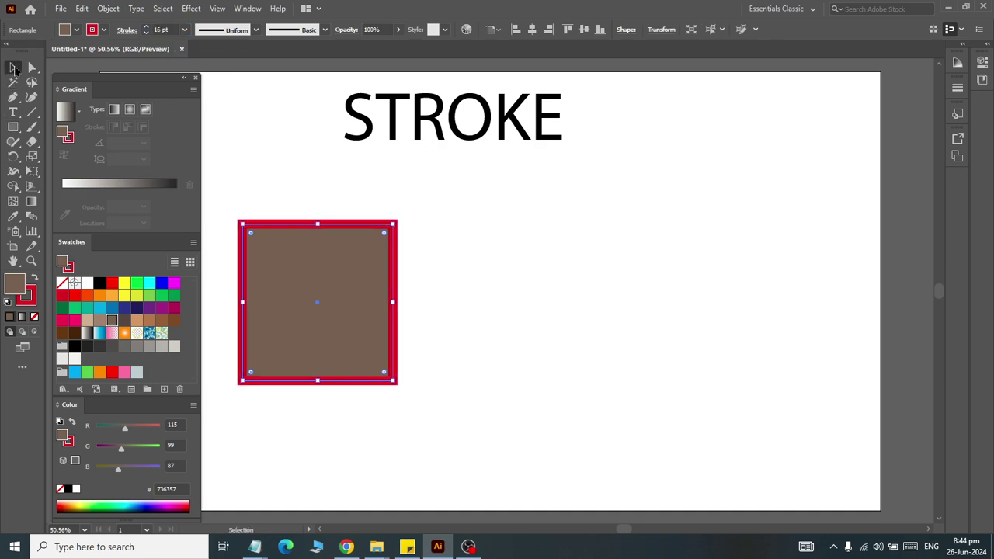
click(410, 230)
drag(328, 229, 366, 201)
click(470, 284)
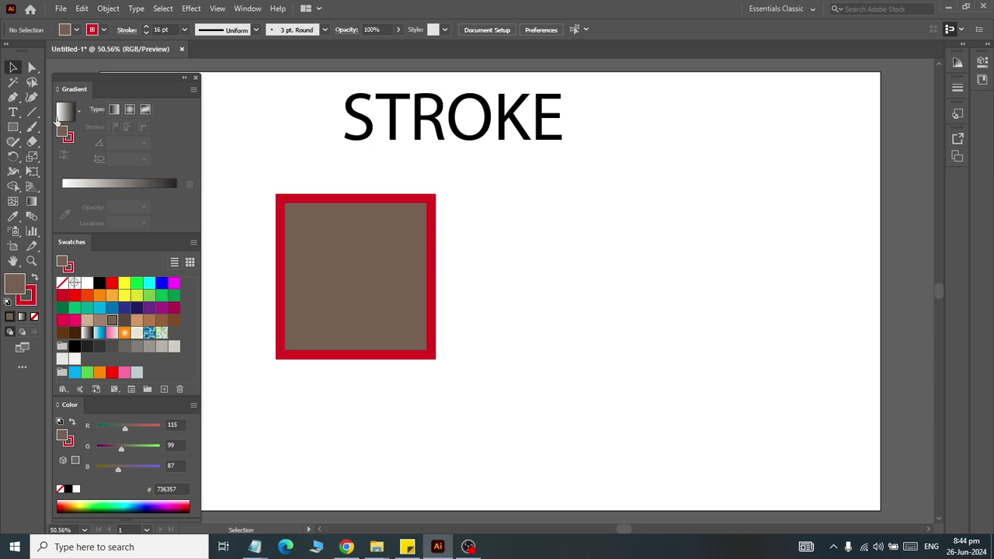
Draw a brown, red-outlined circle to the right of the rectangle with the Ellipse tool.
click(16, 133)
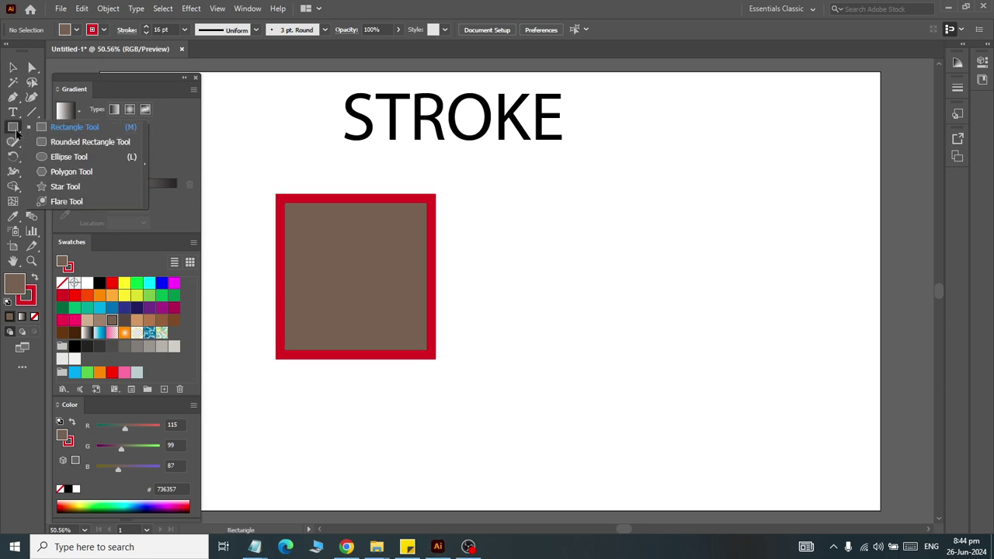
click(69, 157)
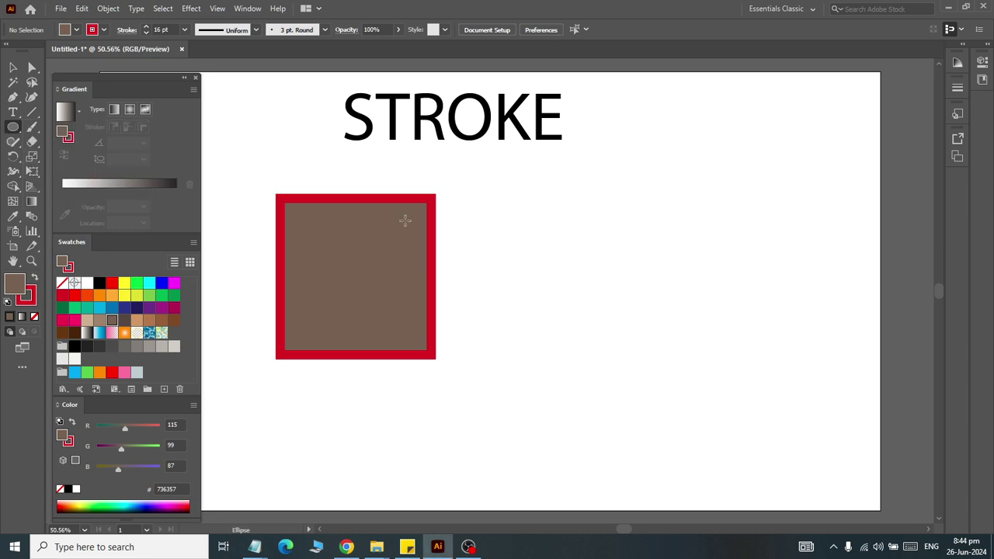
mouse_move(546, 210)
mouse_down()
mouse_move(707, 388)
mouse_move(693, 378)
mouse_up()
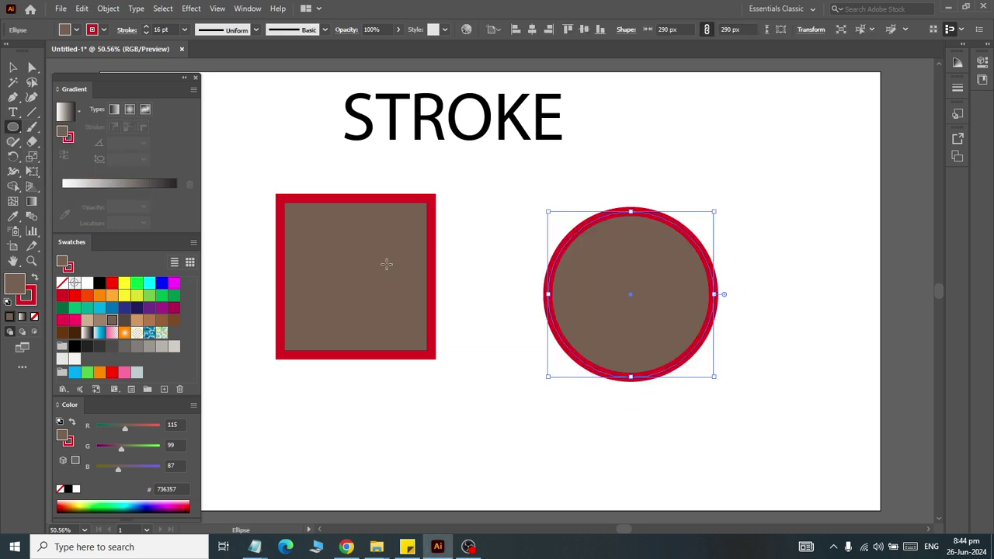
Draw a red horizontal line beneath the two shapes with the Line Segment tool.
click(32, 112)
drag(299, 433, 634, 432)
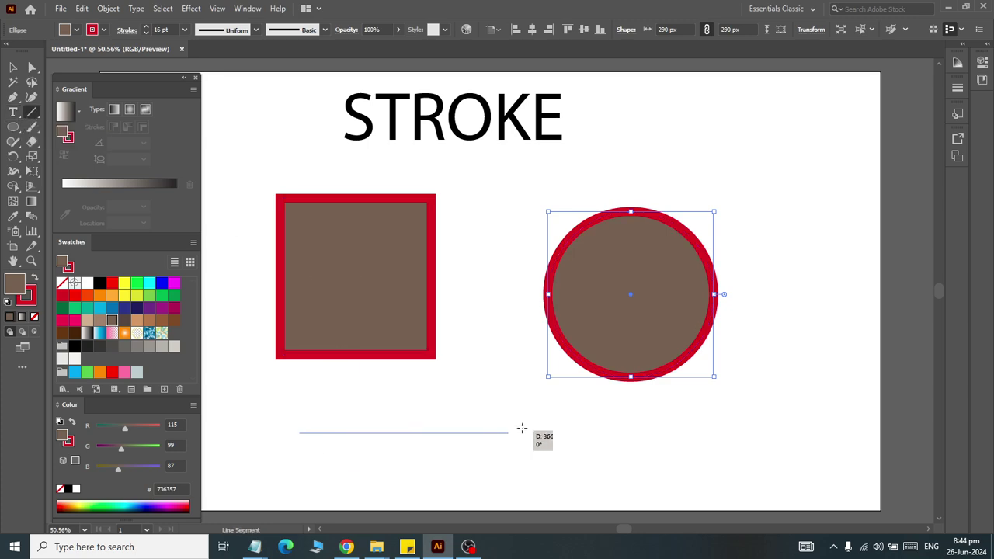
scroll(491, 457, up, 1)
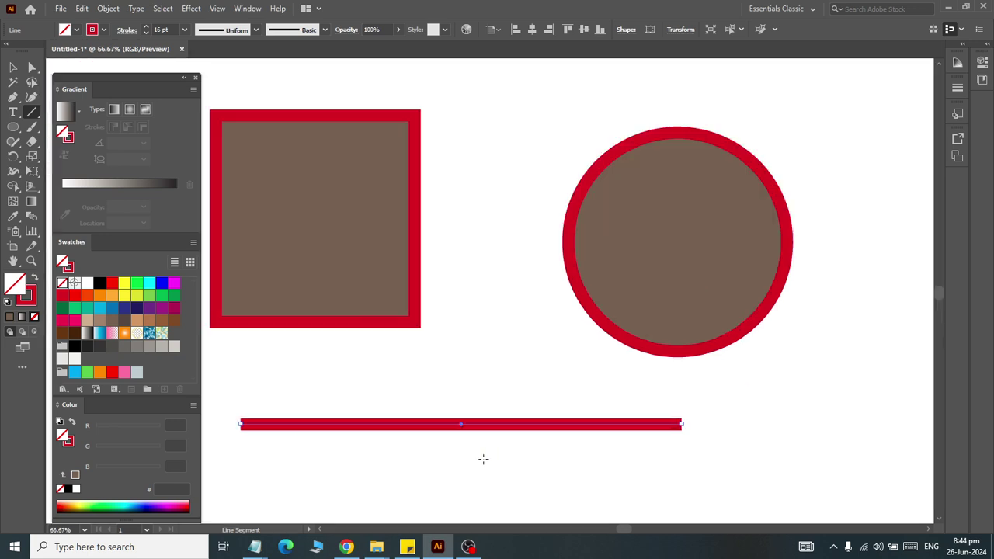
Show the Stroke panel from the Window menu and park it in the lower right of the canvas.
click(247, 9)
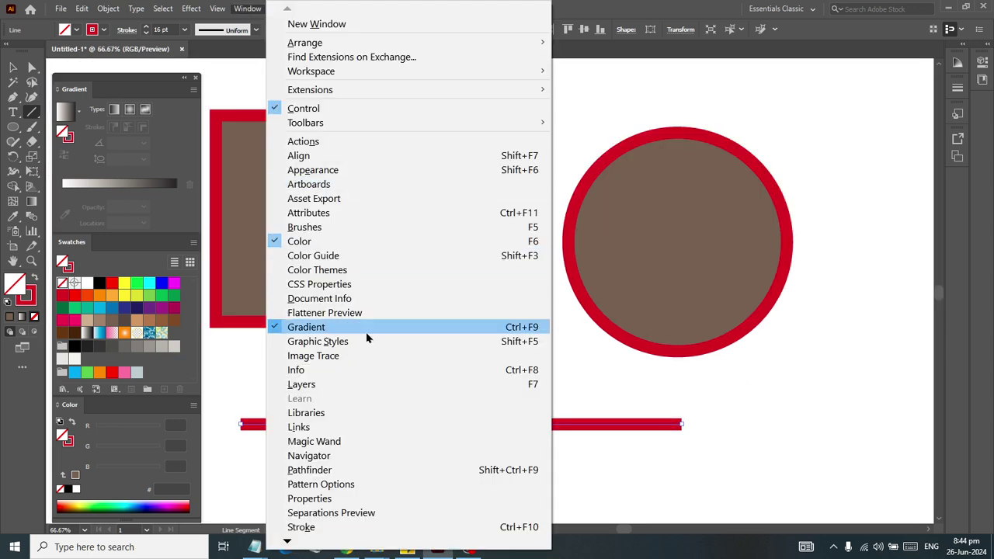
click(366, 526)
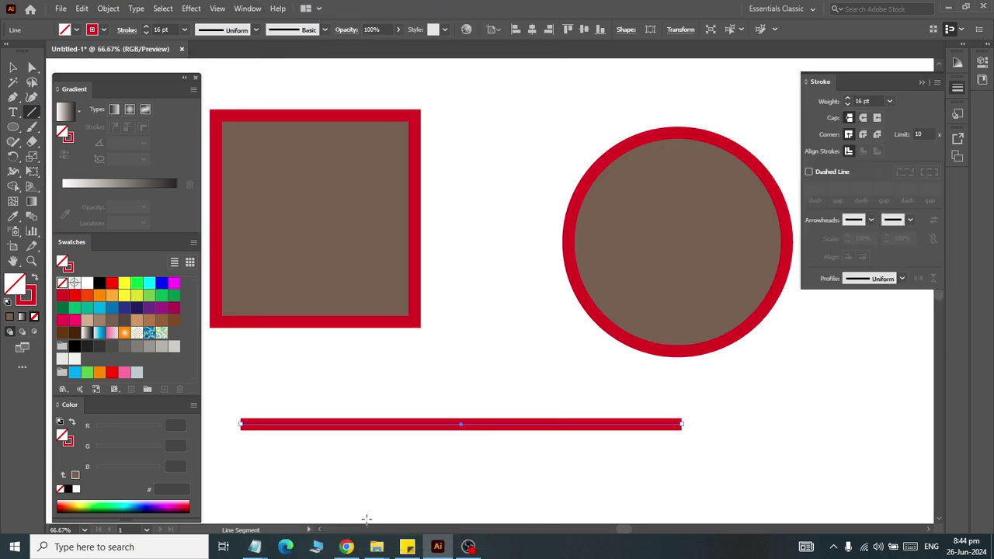
drag(830, 90, 454, 126)
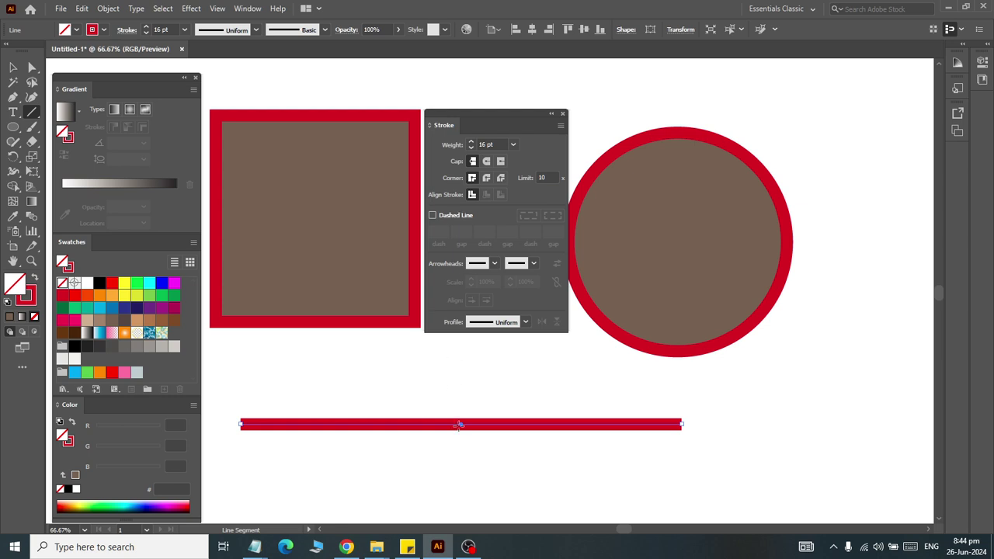
key(v)
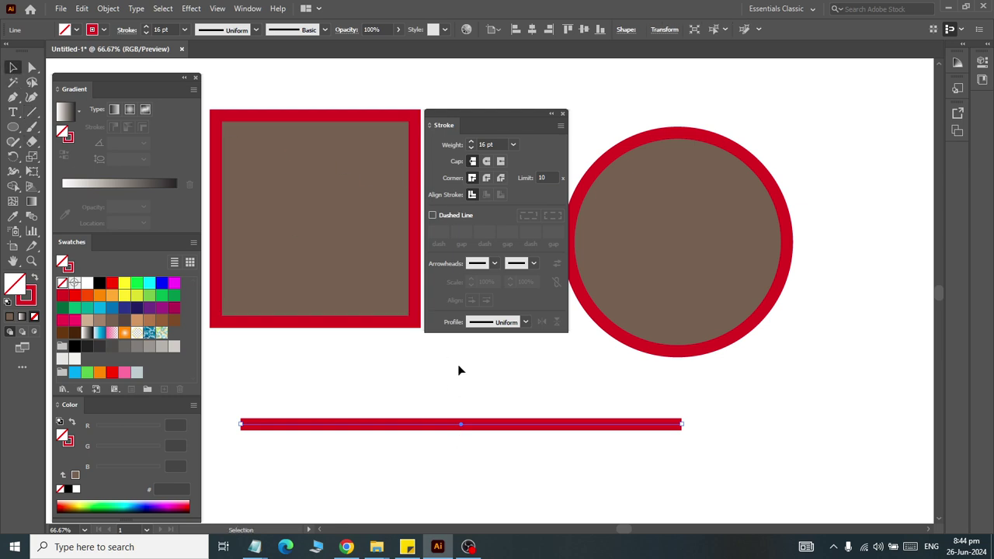
drag(475, 124, 798, 278)
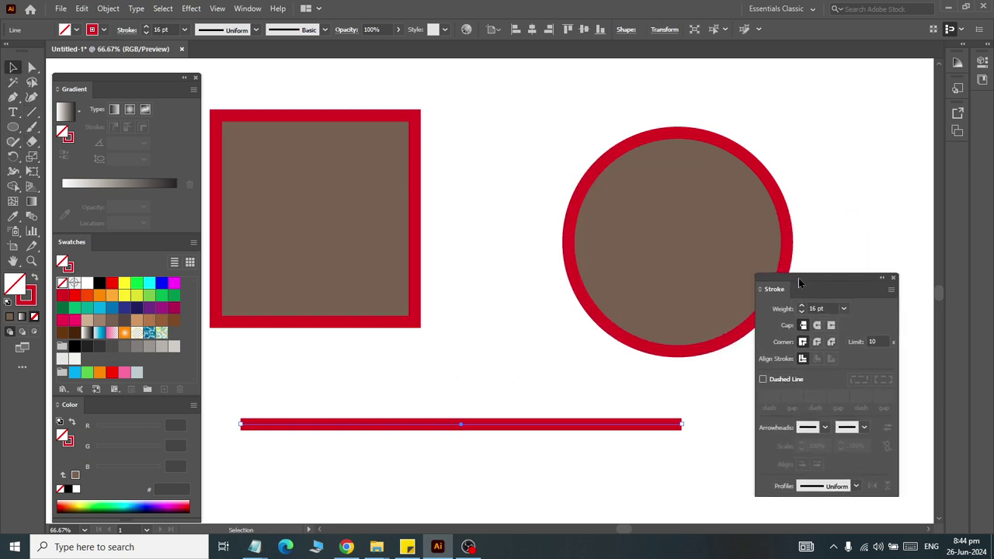
Launch Windows Magnifier by searching 'mag' from the Start menu.
key(super)
text(mag)
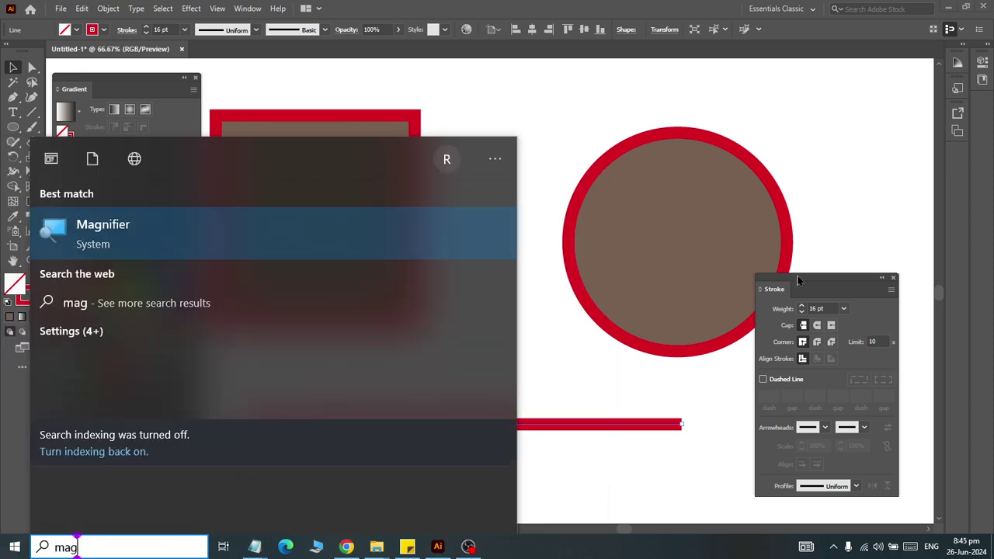
key(Escape)
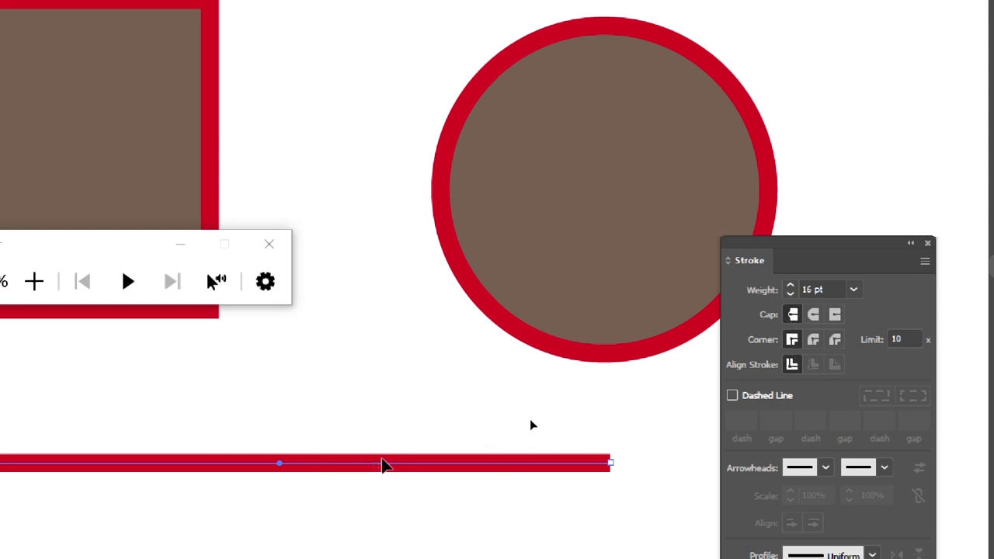
Move the red line up and give it Round caps after trying Butt and Projecting; nudge the rectangle.
drag(368, 470, 471, 426)
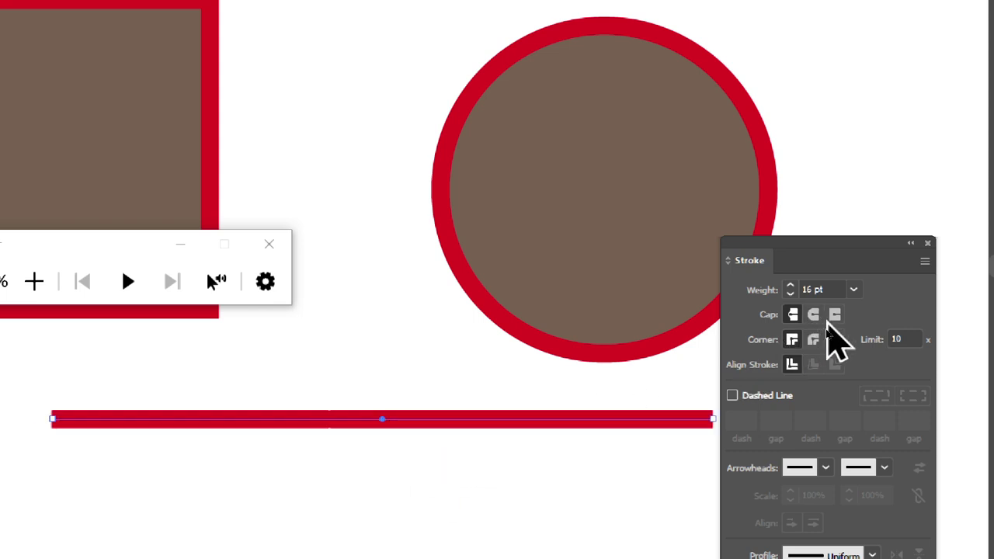
click(814, 320)
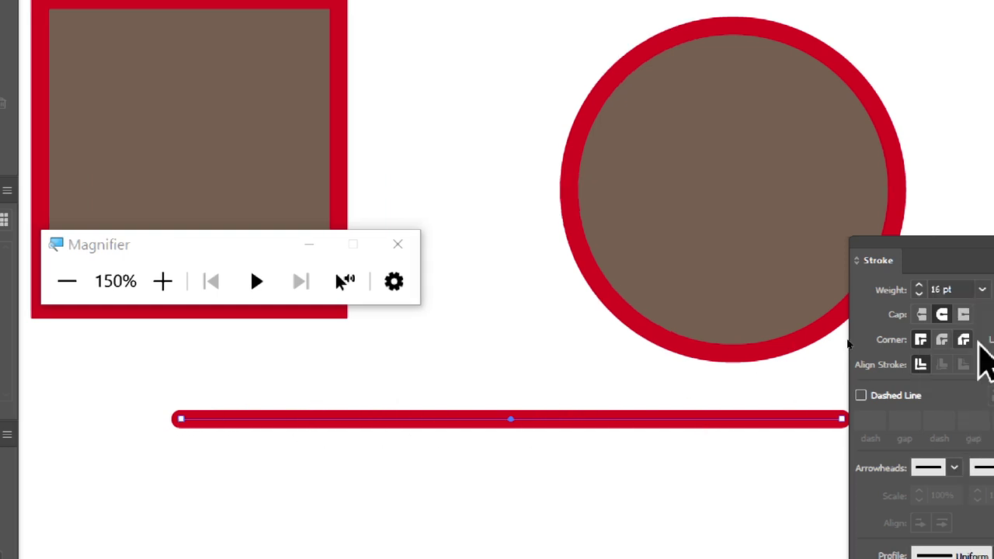
click(885, 315)
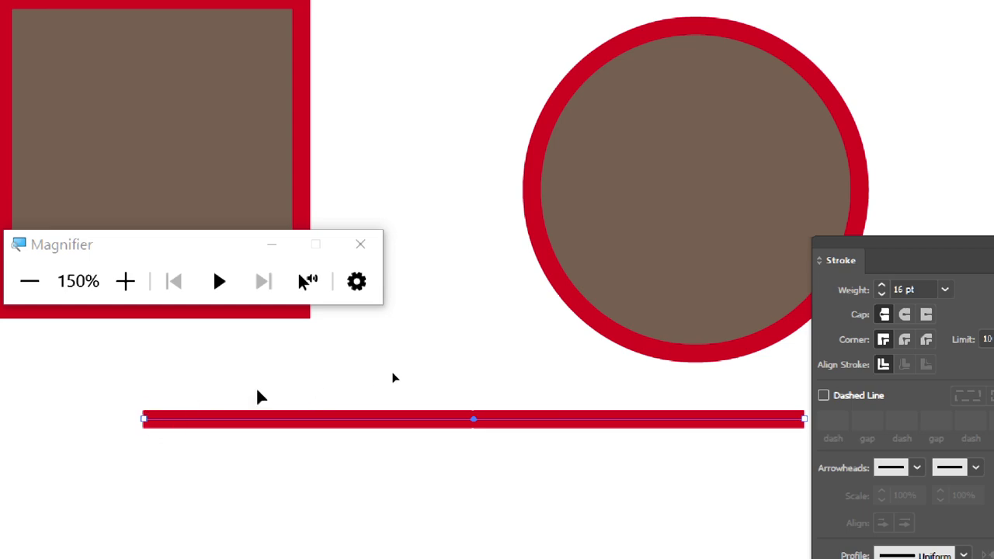
click(928, 317)
click(886, 315)
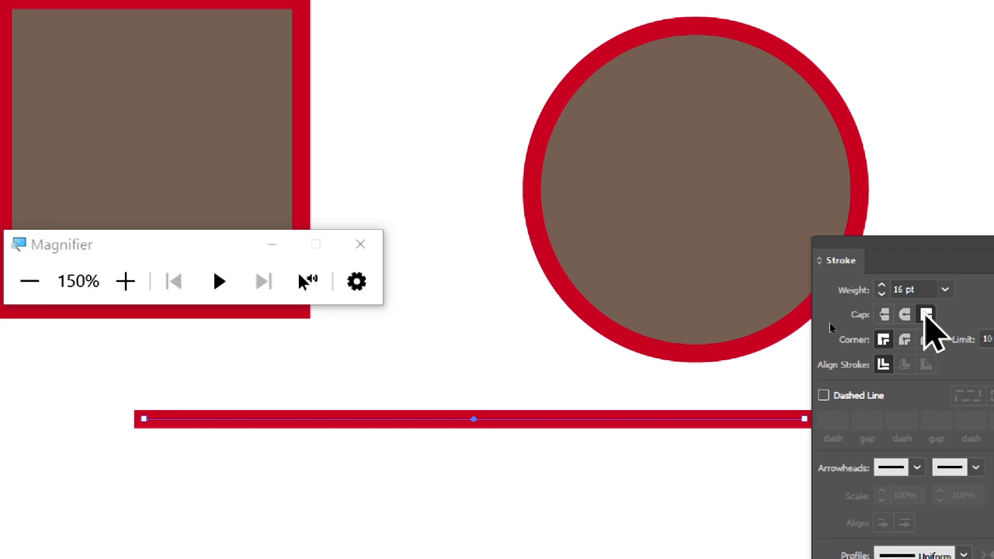
click(905, 315)
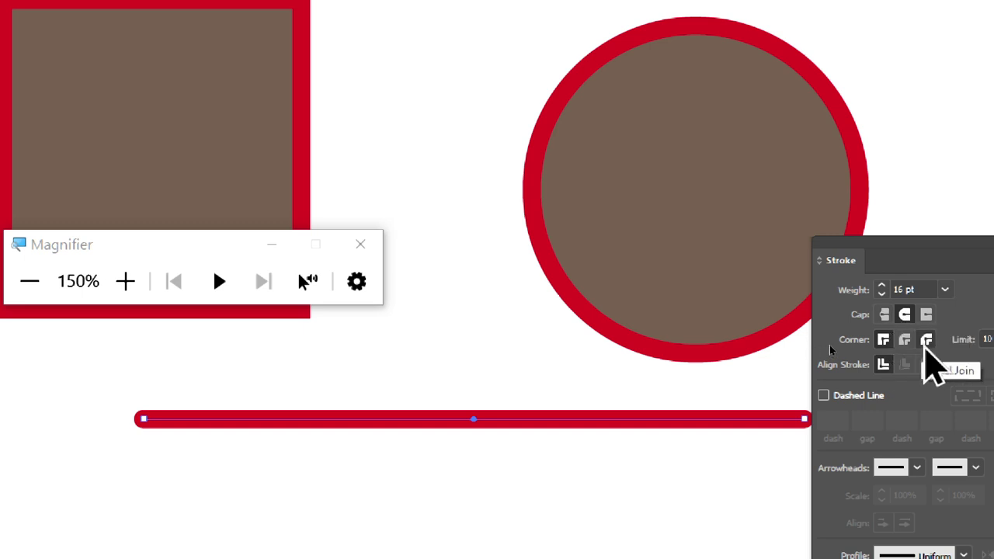
drag(273, 44, 470, 104)
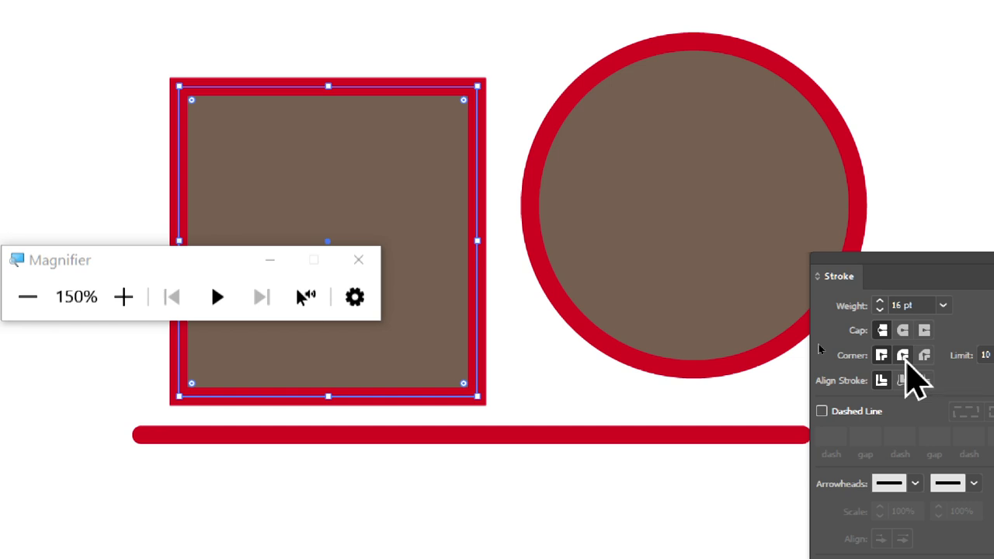
Set the square's stroke corners to Miter Join after trying Round and Bevel joins.
click(903, 355)
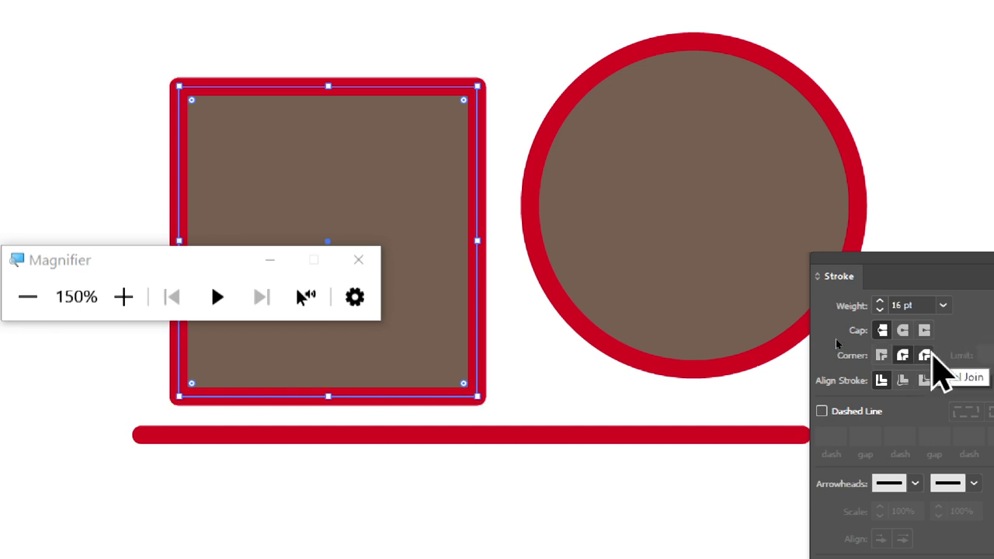
click(925, 355)
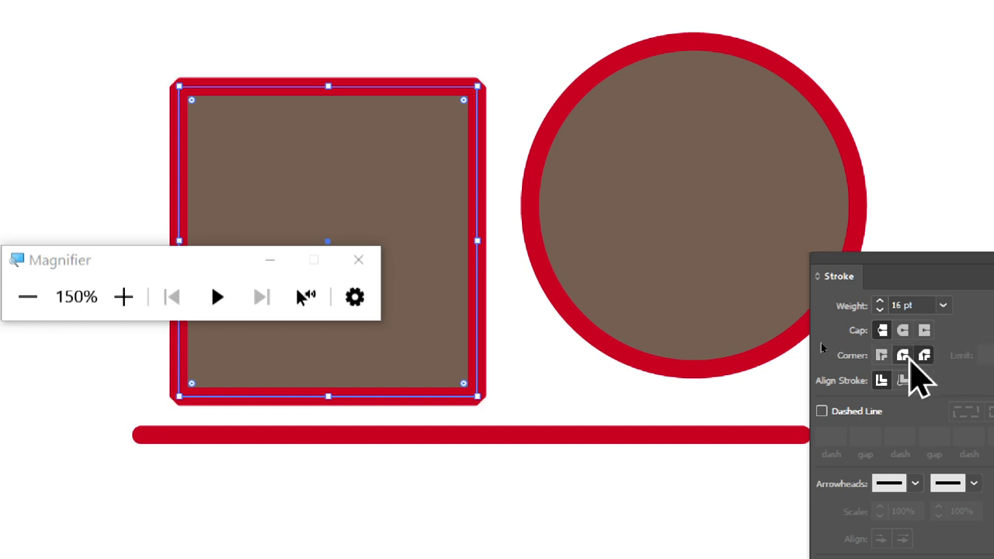
click(903, 354)
click(882, 355)
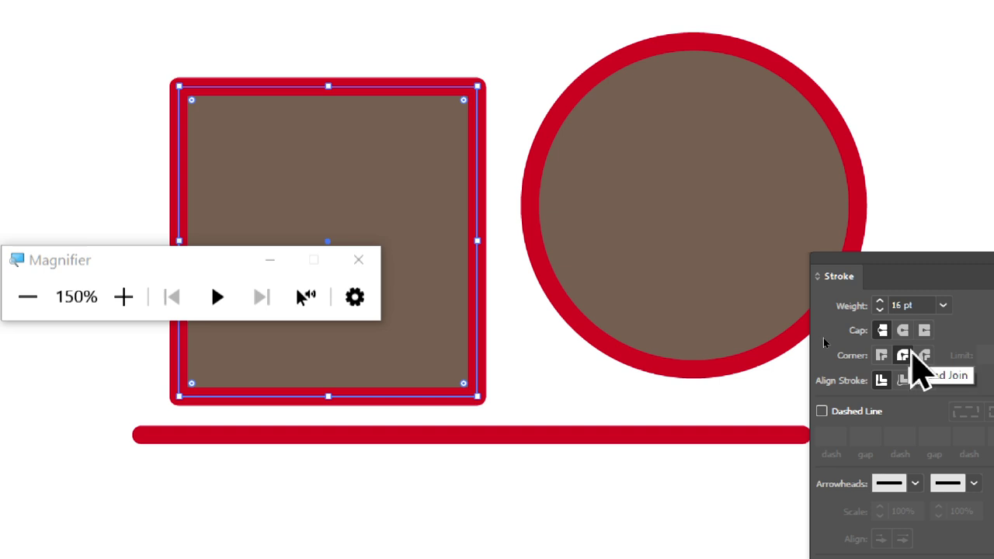
click(925, 355)
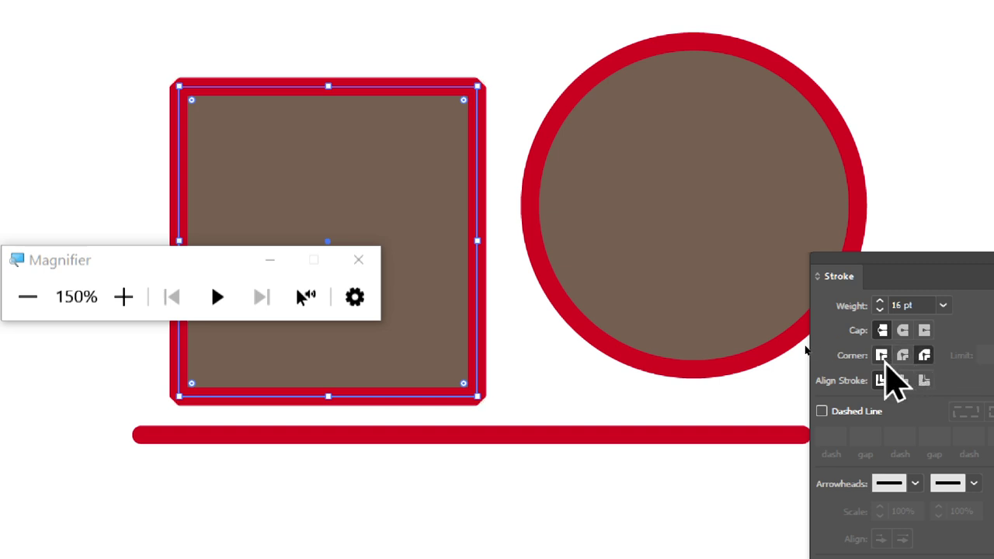
click(882, 355)
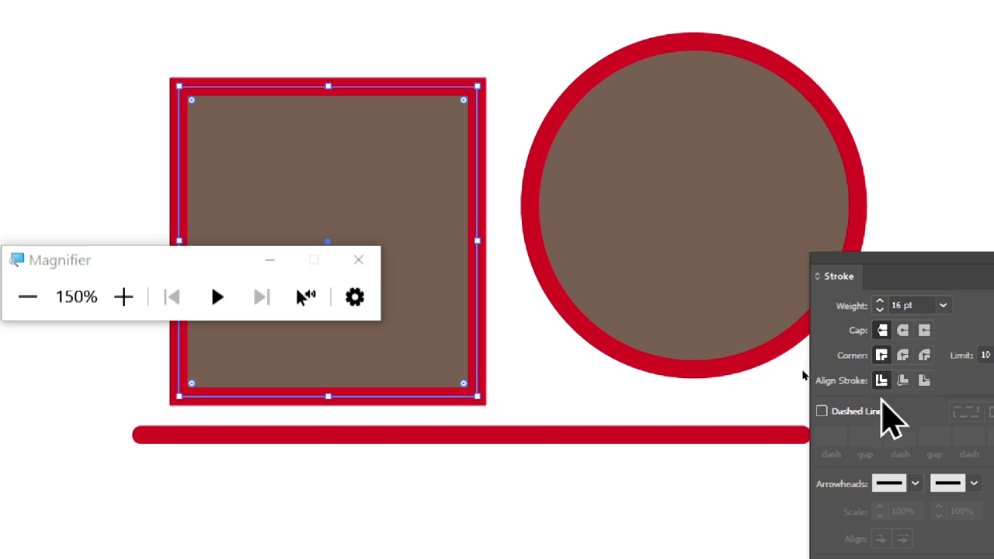
mouse_move(886, 271)
mouse_down()
mouse_move(669, 136)
mouse_move(631, 95)
mouse_up()
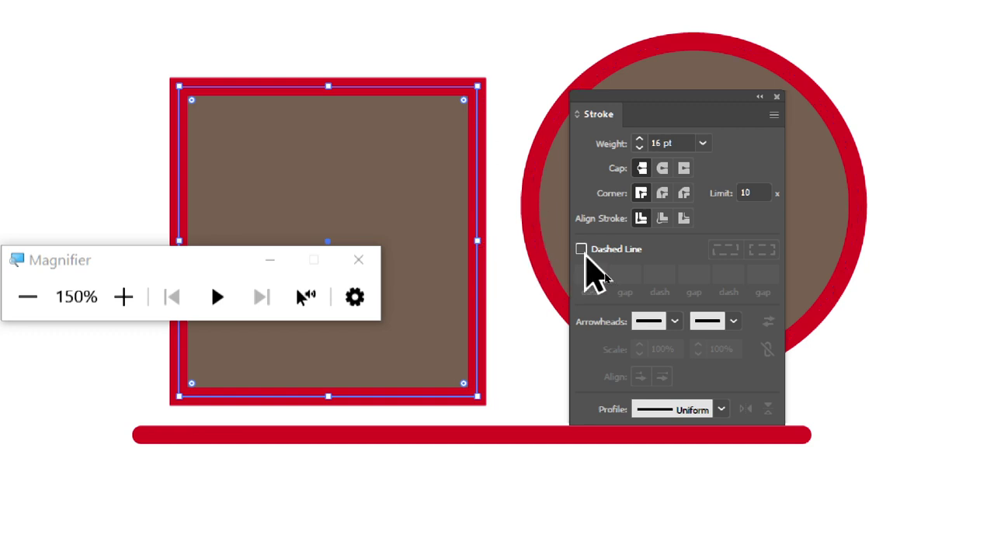
Make the square's stroke a dashed line with 'Align dashes to corners'.
click(581, 250)
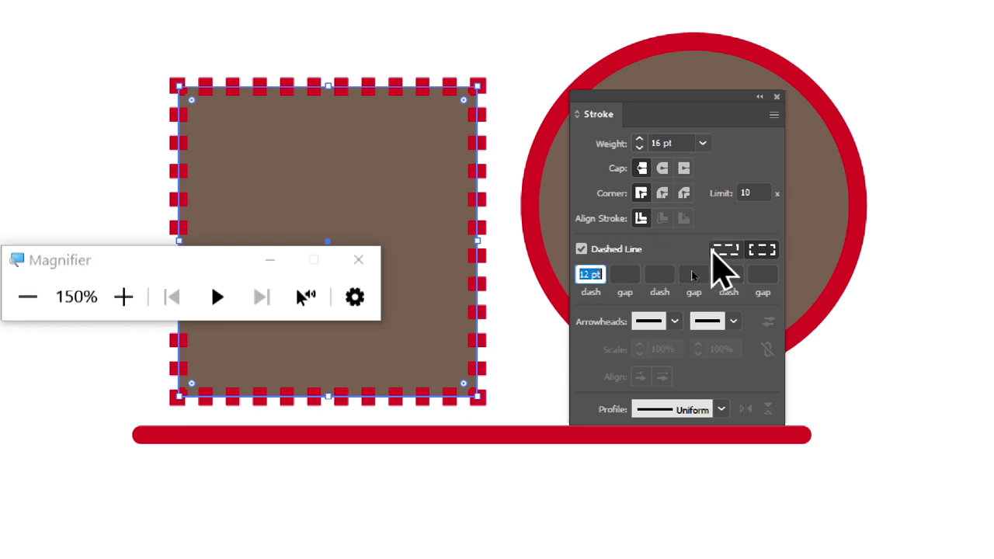
click(724, 250)
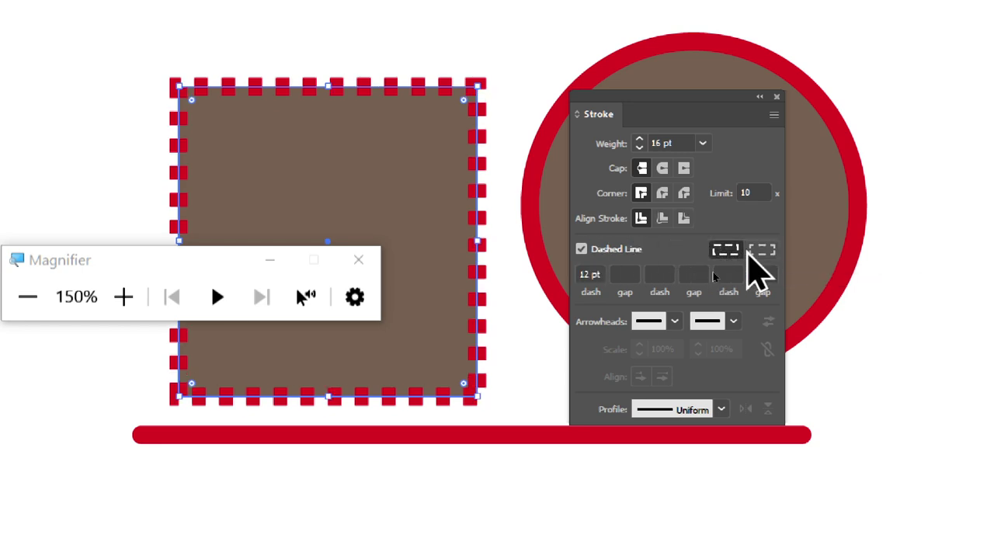
click(755, 250)
click(724, 250)
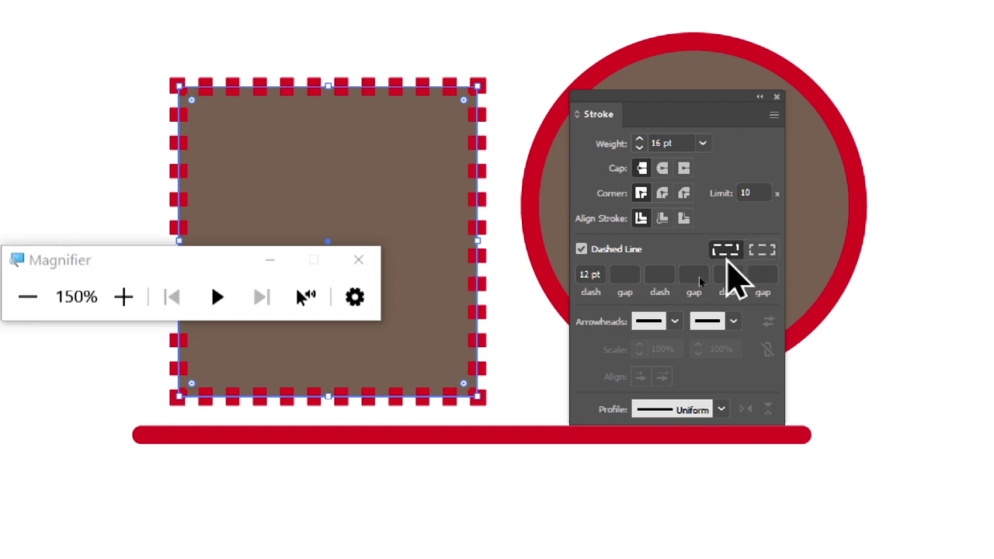
click(755, 250)
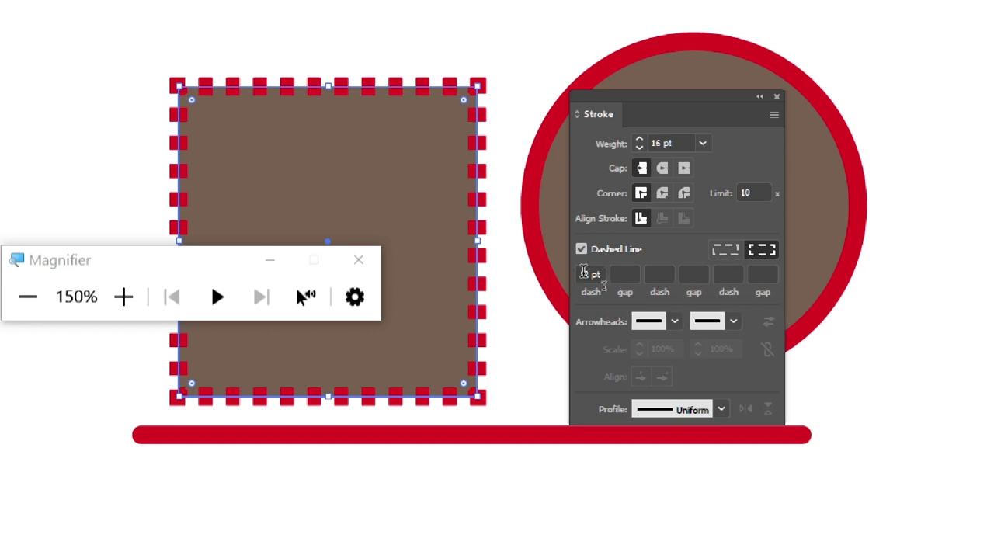
Set the first dash length of the square's pattern to 24 pt.
double_click(590, 275)
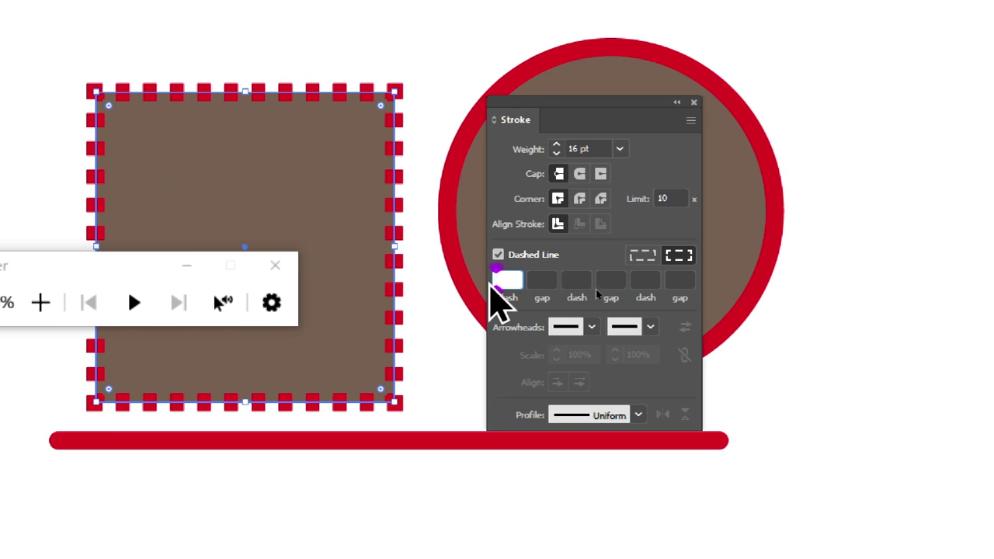
text(6)
key(Tab)
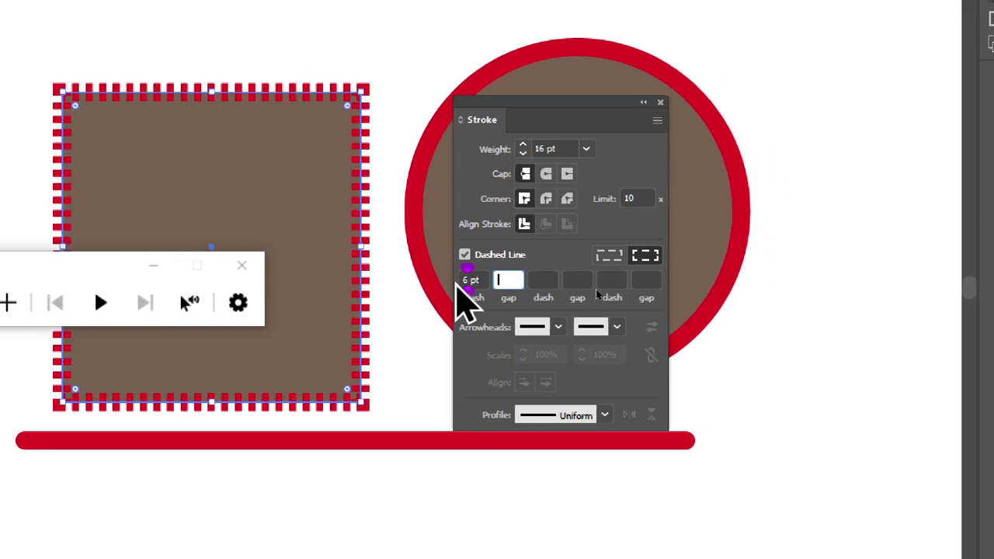
double_click(460, 281)
text(2)
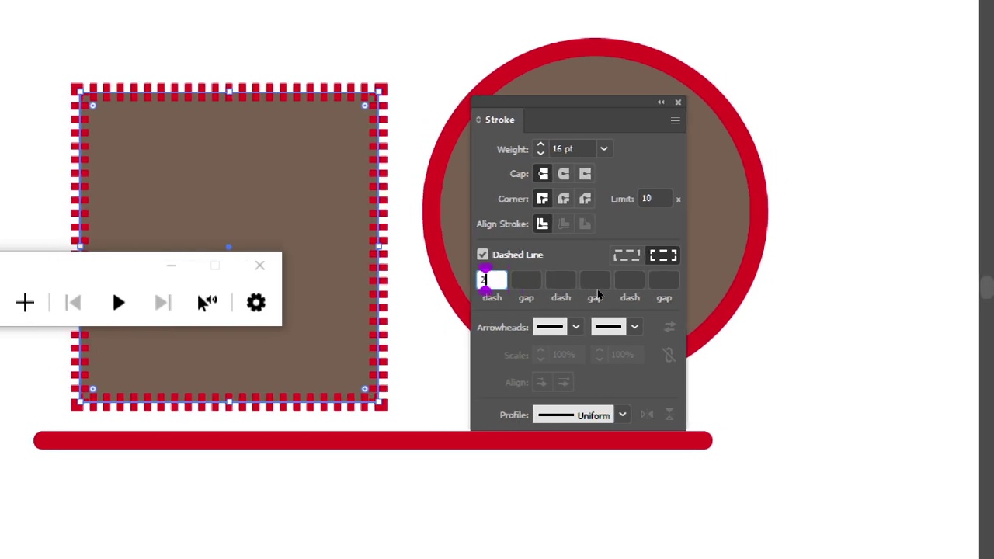
text(4)
key(Tab)
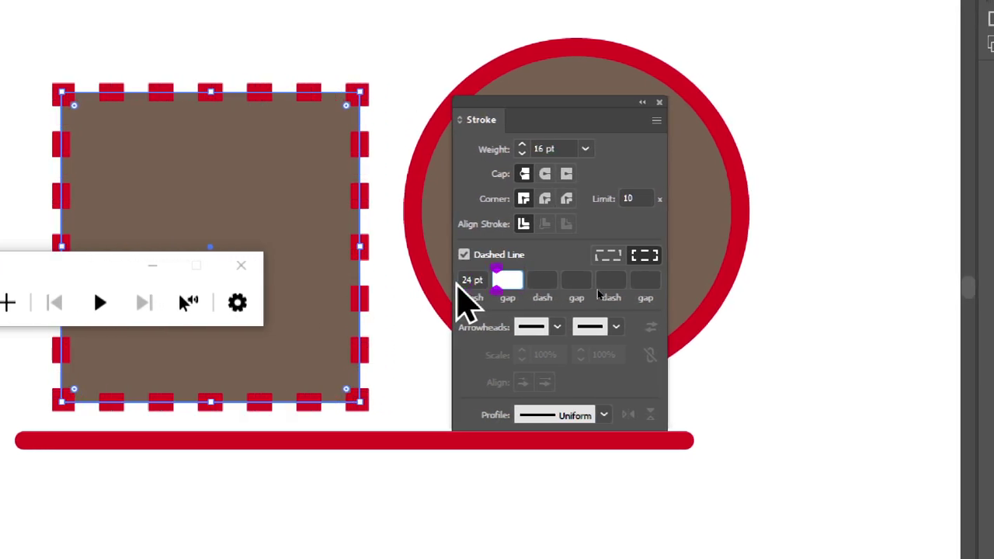
Enter the following gap and dash values 12, 12, 6 and 6 pt.
text(12)
key(Tab)
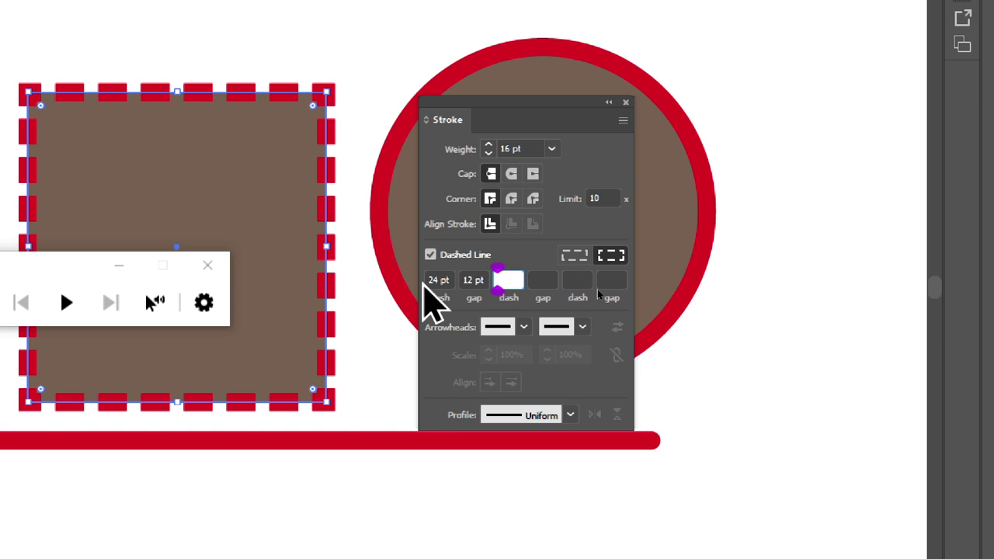
text(12)
key(Tab)
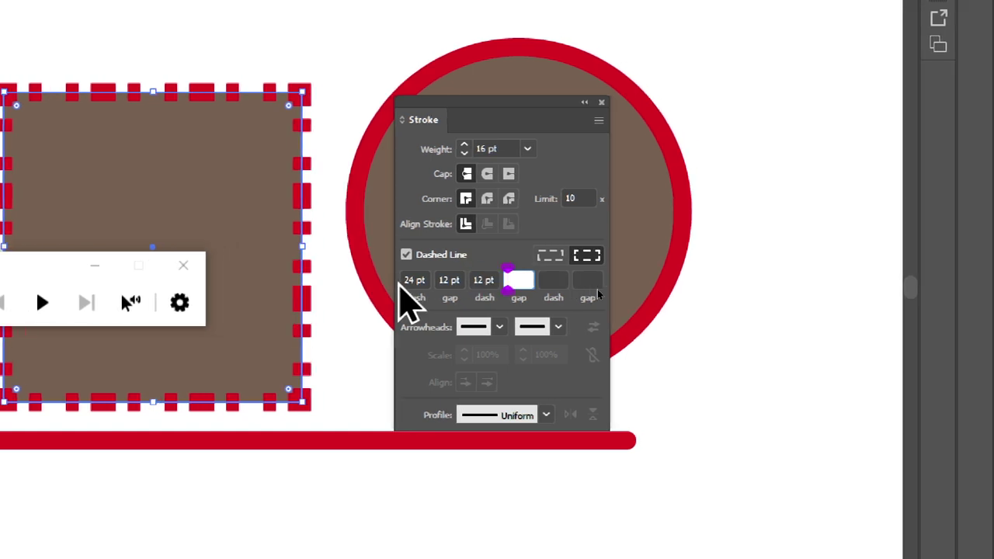
text(6)
key(Tab)
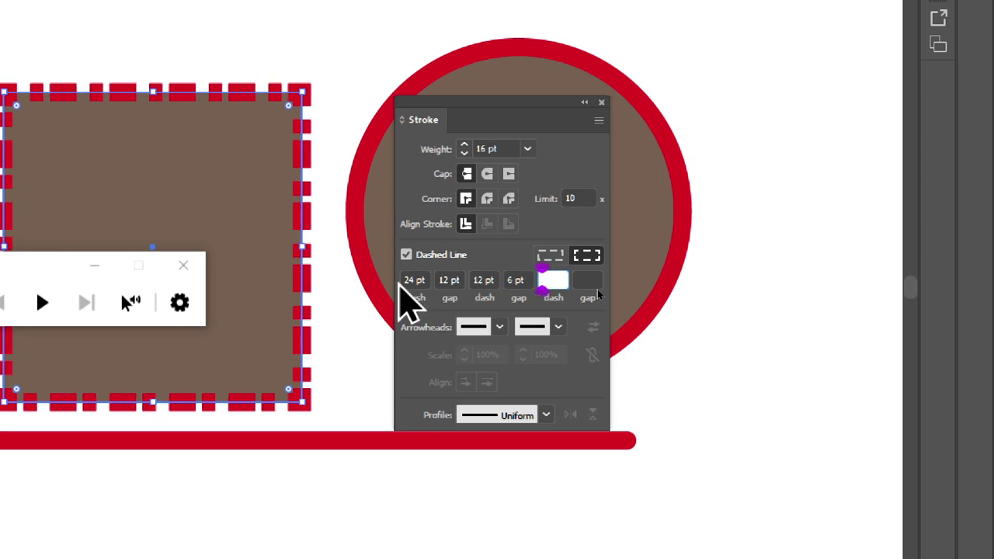
text(6)
key(Tab)
text(3)
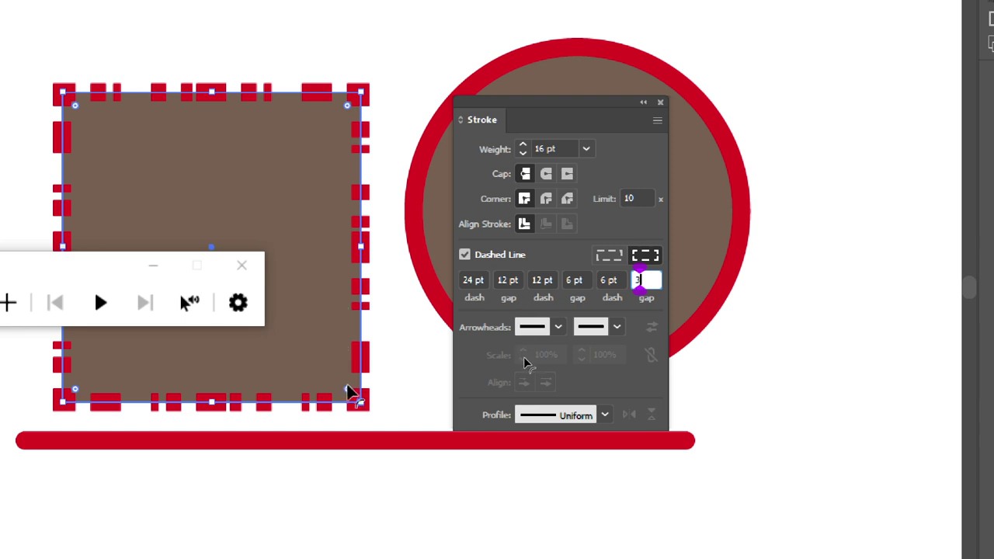
Finish the square's pattern with a 3 pt last gap, then select the red line and make it dashed.
click(319, 471)
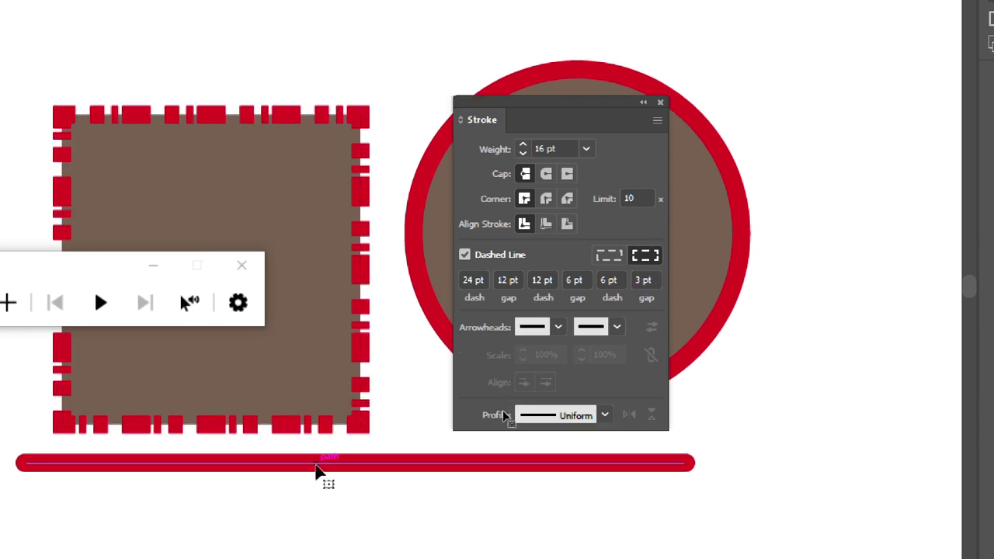
click(316, 468)
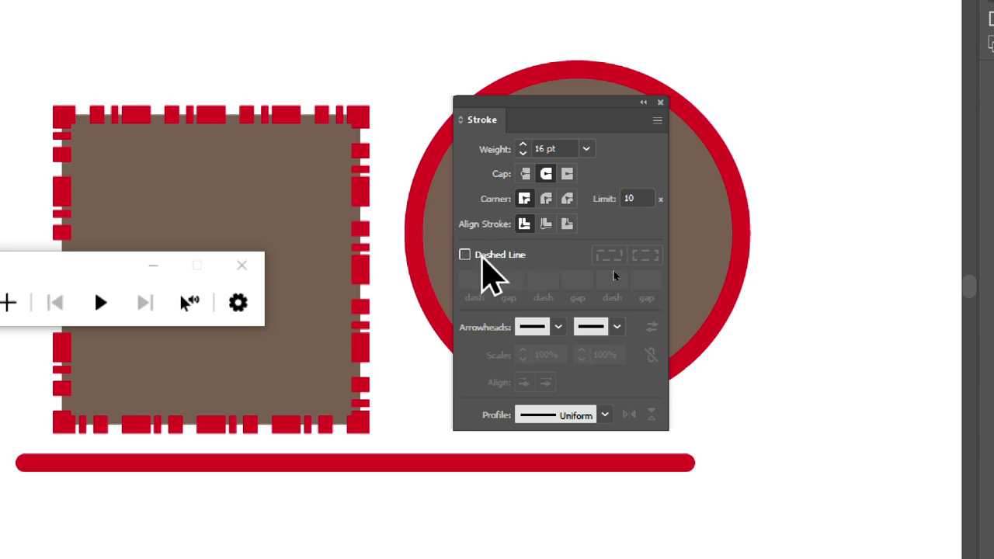
click(479, 256)
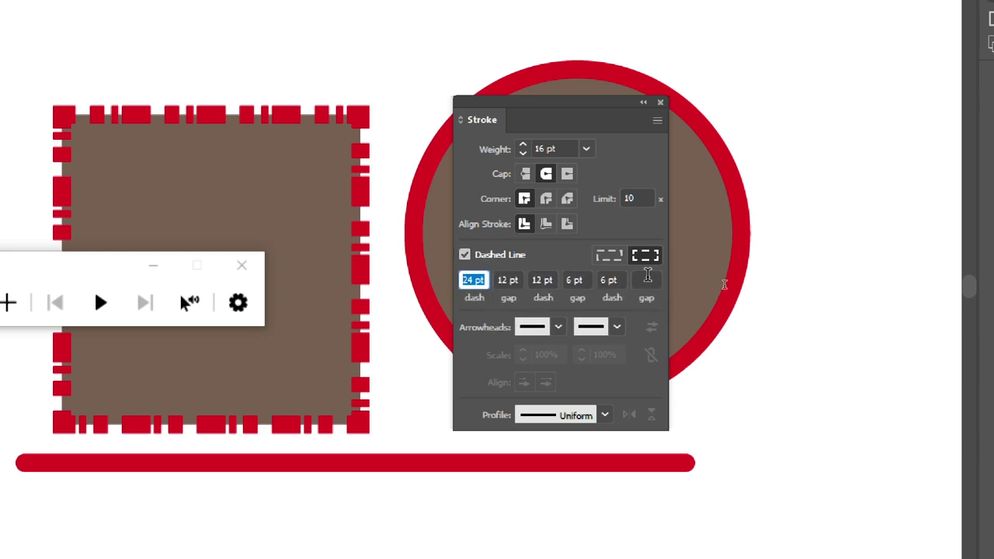
Reduce the line's dash pattern to a single 24 pt dash and add an Arrow 1 start arrowhead.
click(613, 280)
key(BackSpace)
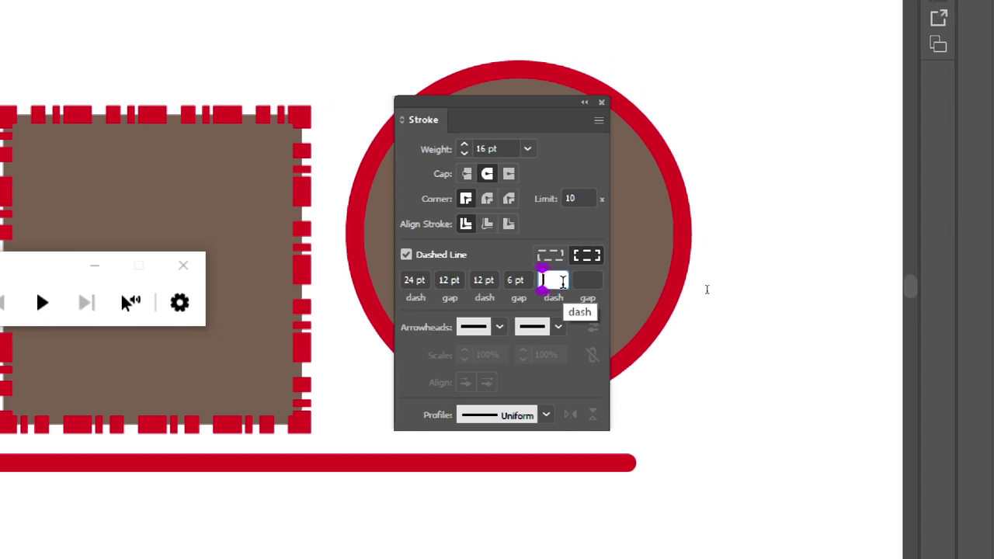
key(shift+Tab)
key(BackSpace)
key(shift+Tab)
key(BackSpace)
key(shift+Tab)
key(BackSpace)
key(shift+Tab)
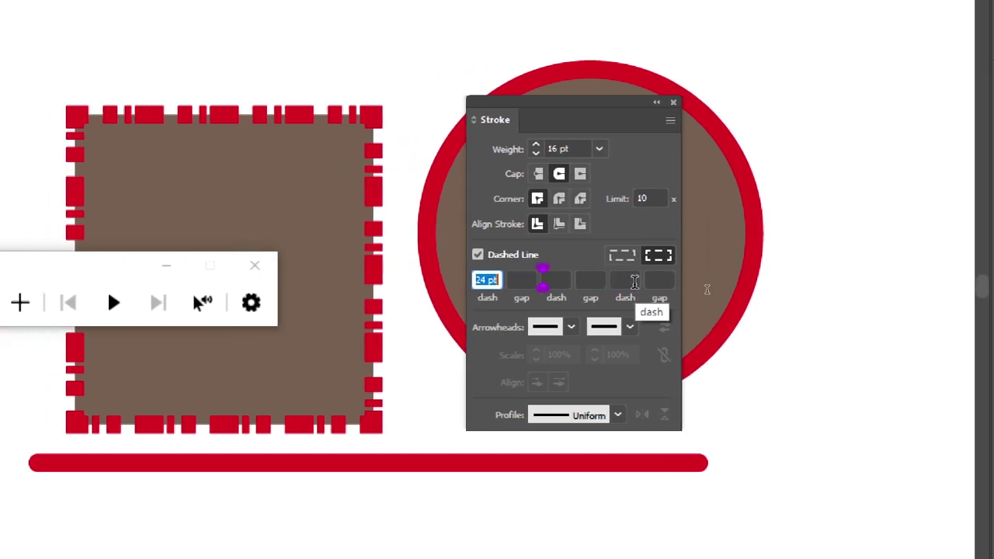
key(BackSpace)
text(24)
key(Return)
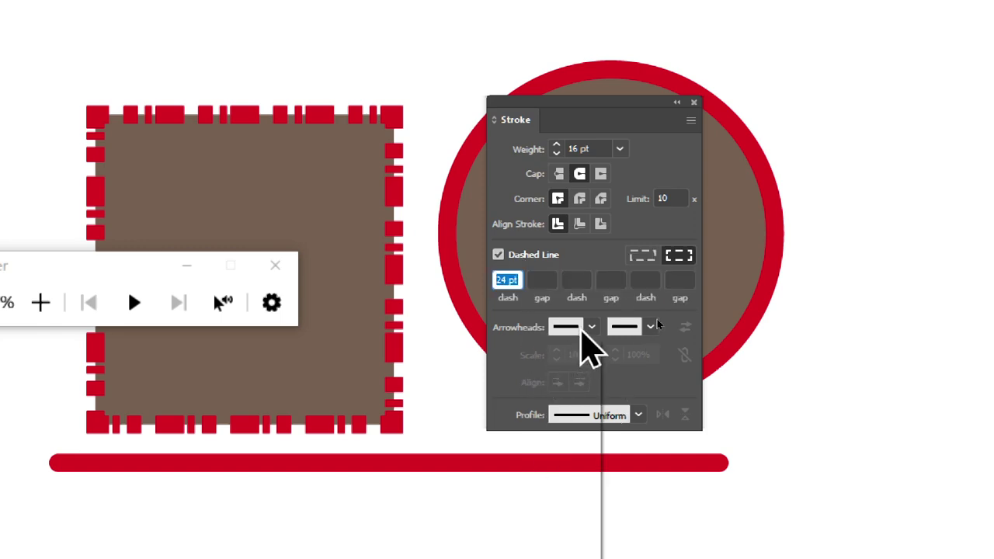
click(581, 333)
click(476, 387)
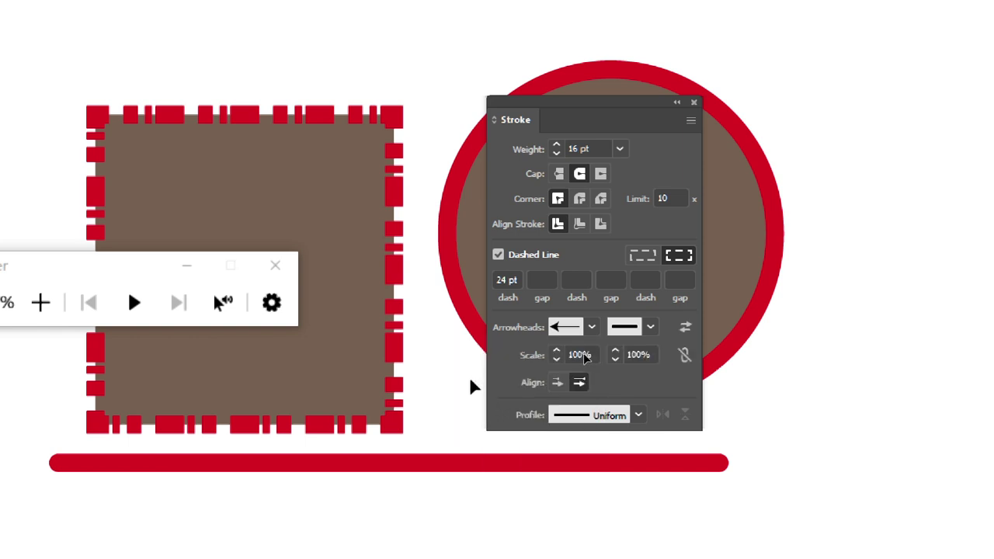
Select the red line, reapply a large start arrowhead, and set the end arrowhead to Arrow 32.
drag(462, 492, 437, 415)
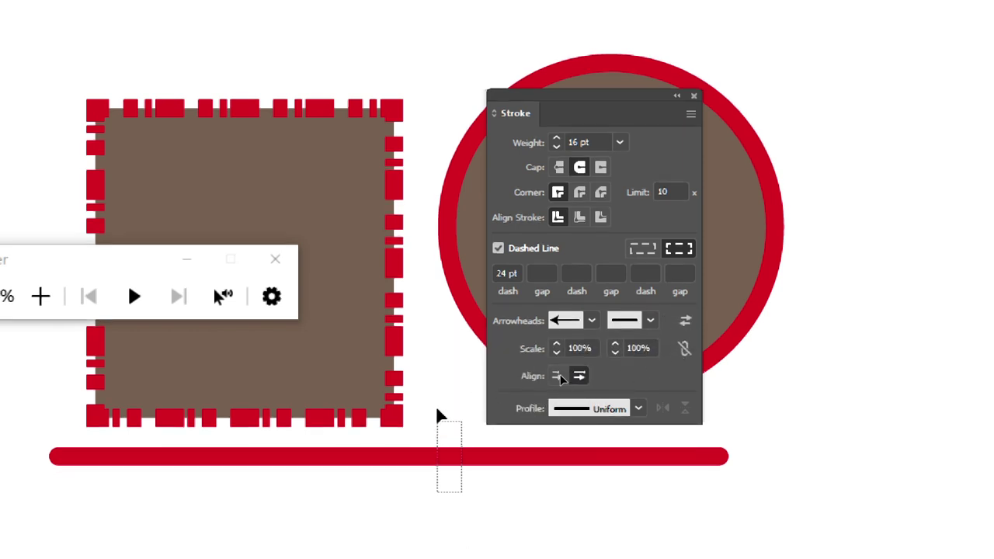
click(581, 321)
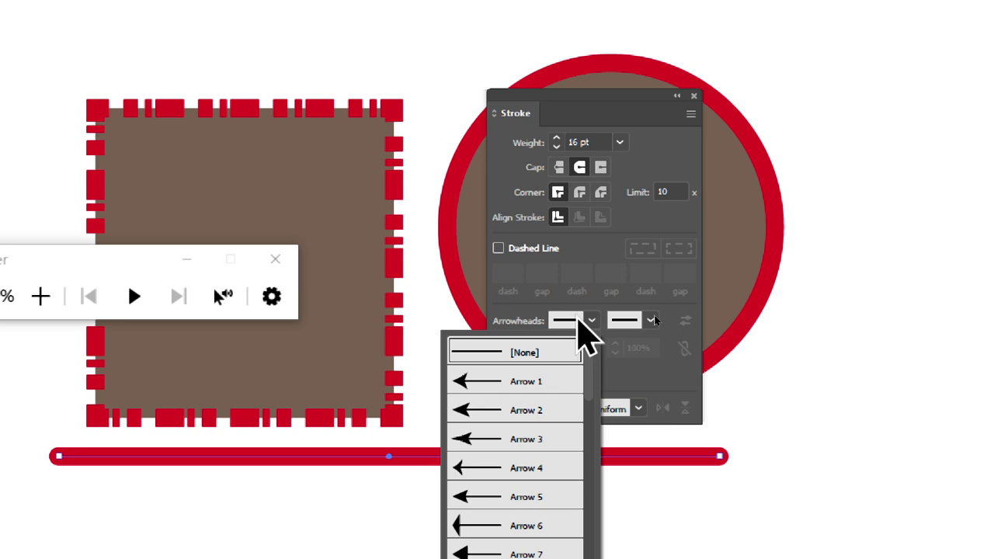
click(480, 380)
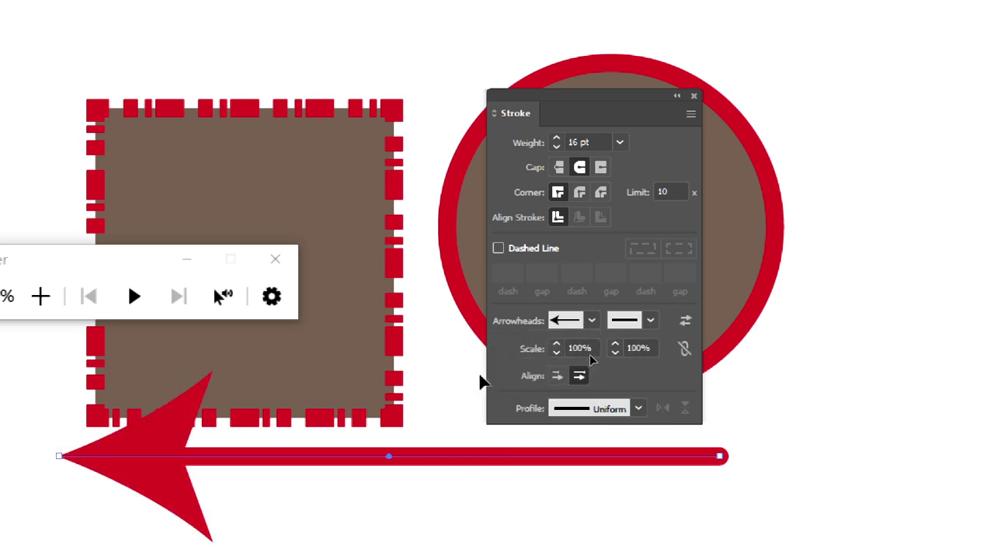
click(650, 320)
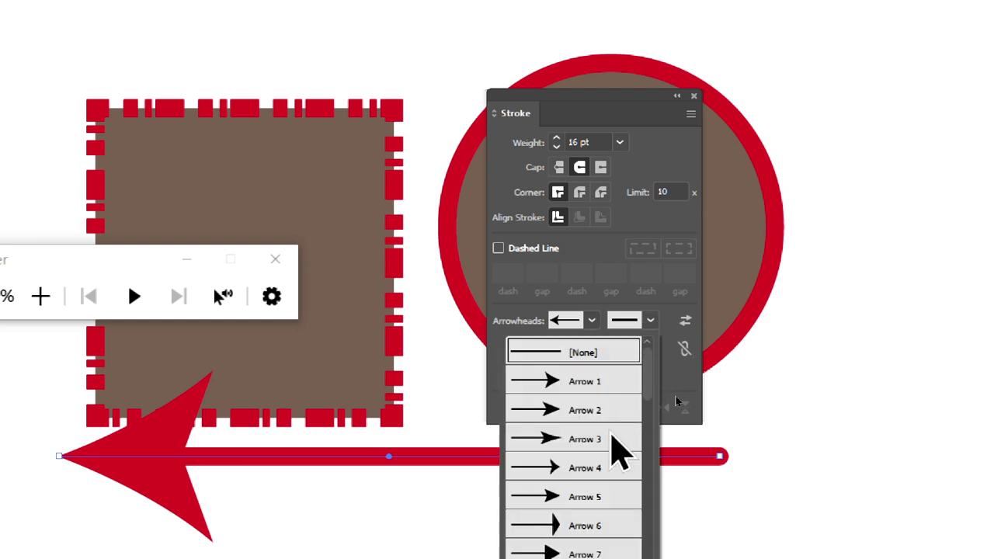
scroll(594, 528, down, 3)
scroll(595, 533, down, 2)
scroll(595, 529, down, 5)
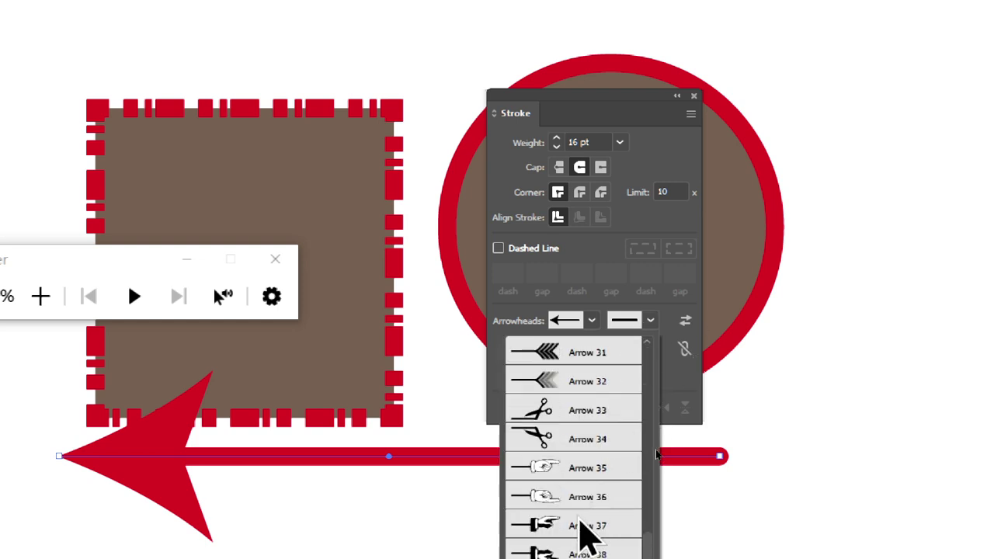
click(553, 382)
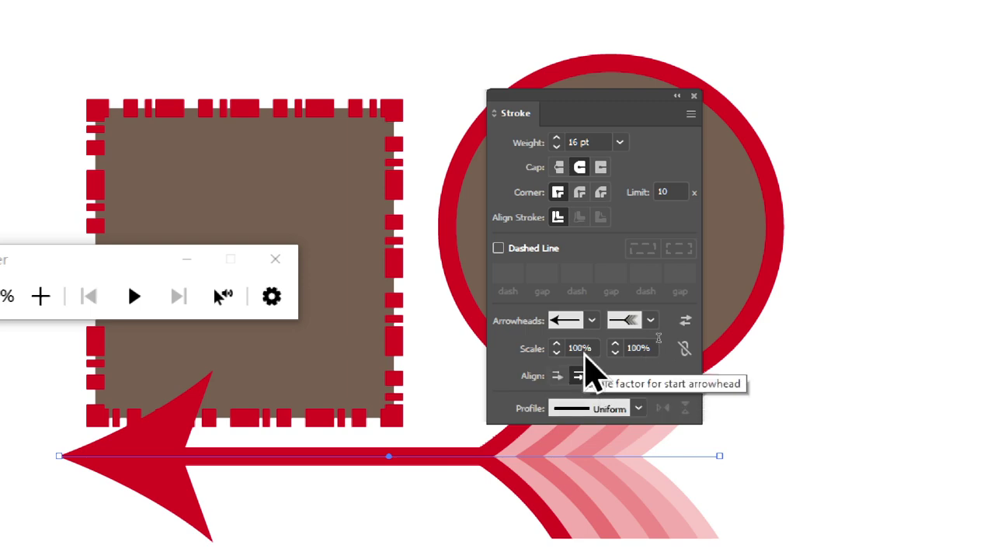
Scale the start arrowhead to 30%, leaving the end arrowhead at 25%.
click(582, 348)
text(96)
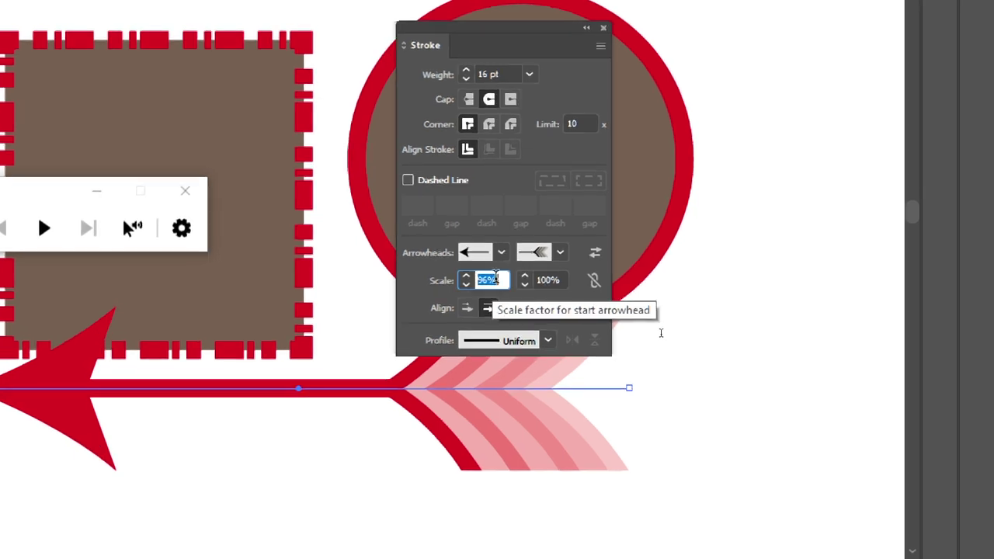
text(91)
key(Return)
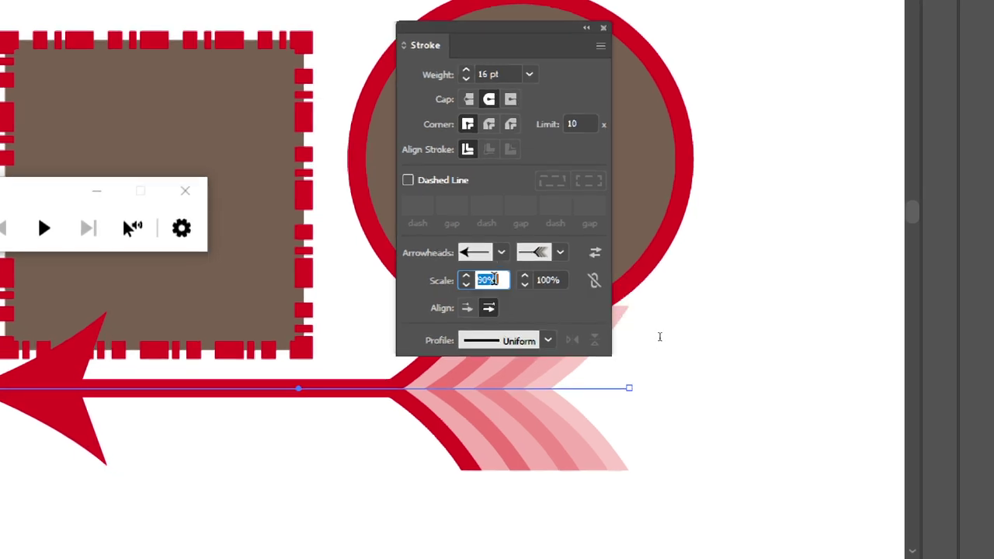
text(14)
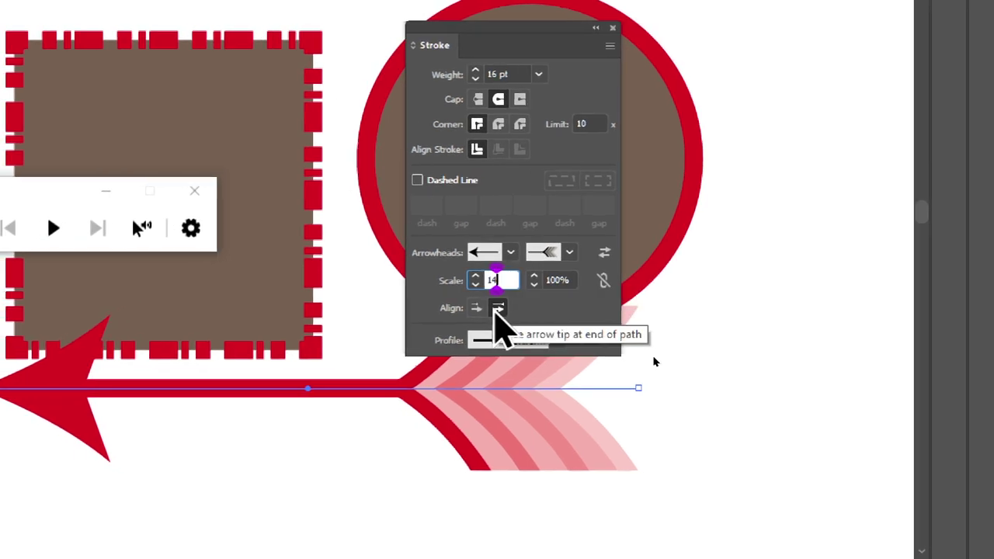
text(5)
key(Return)
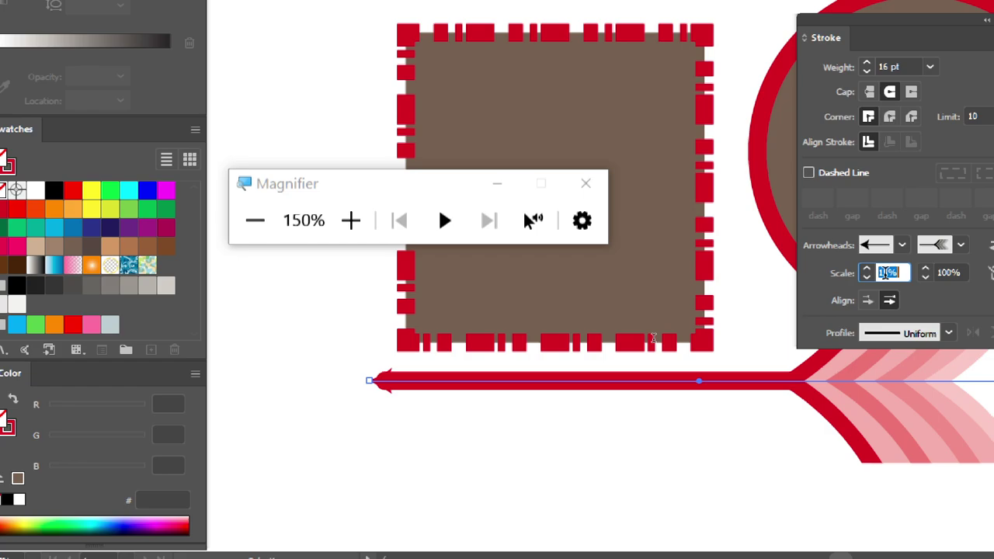
text(30)
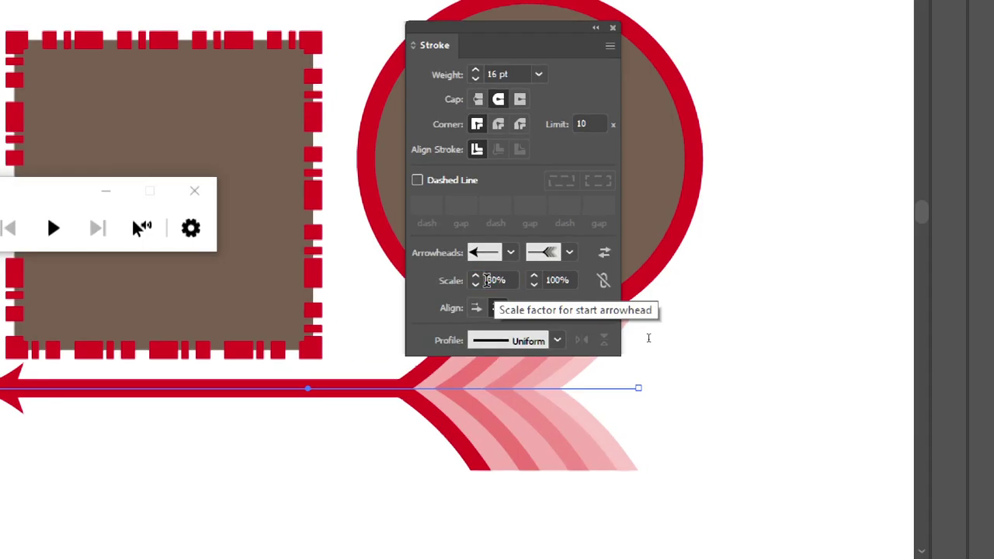
text(25)
key(Return)
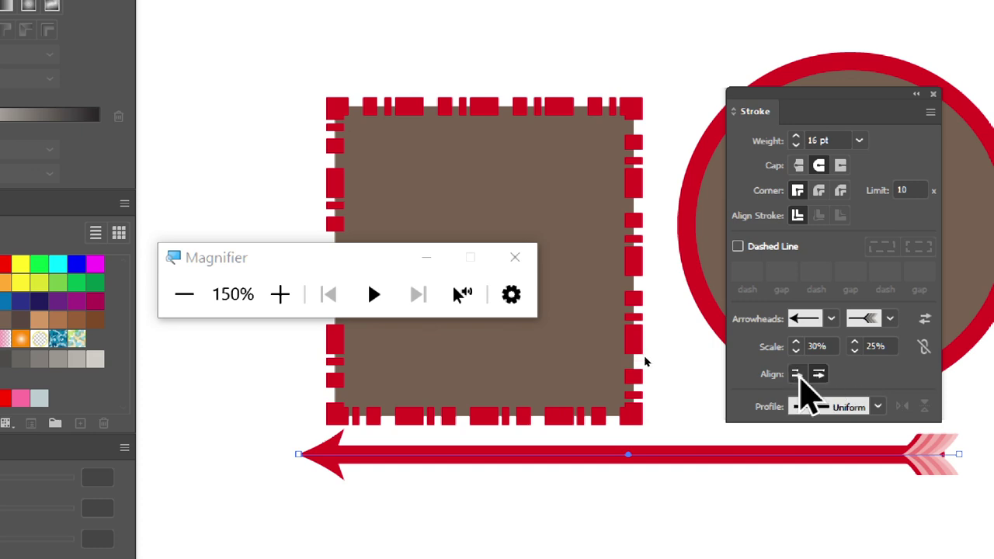
Set arrowhead alignment to place the arrow tips at the ends of the path.
click(797, 374)
click(819, 375)
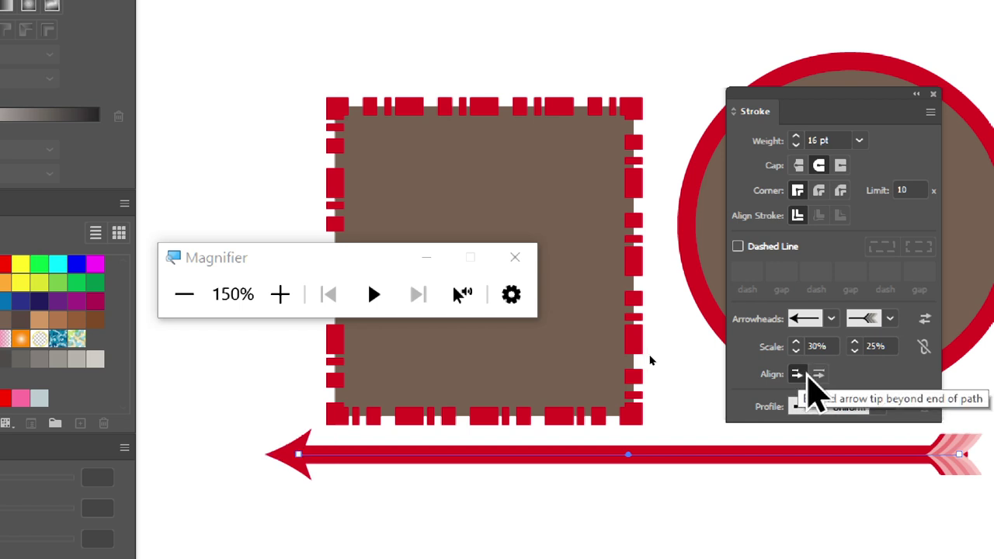
click(819, 375)
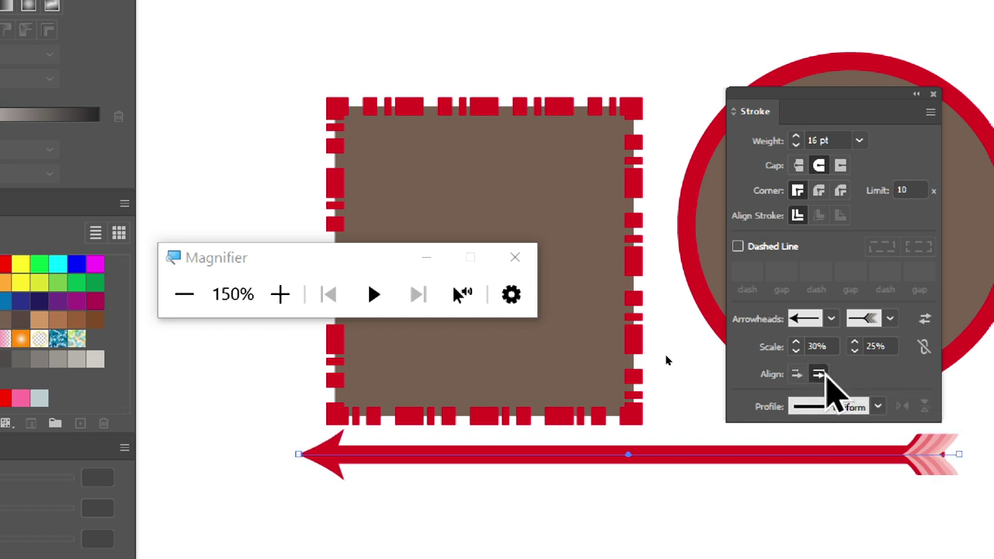
click(877, 407)
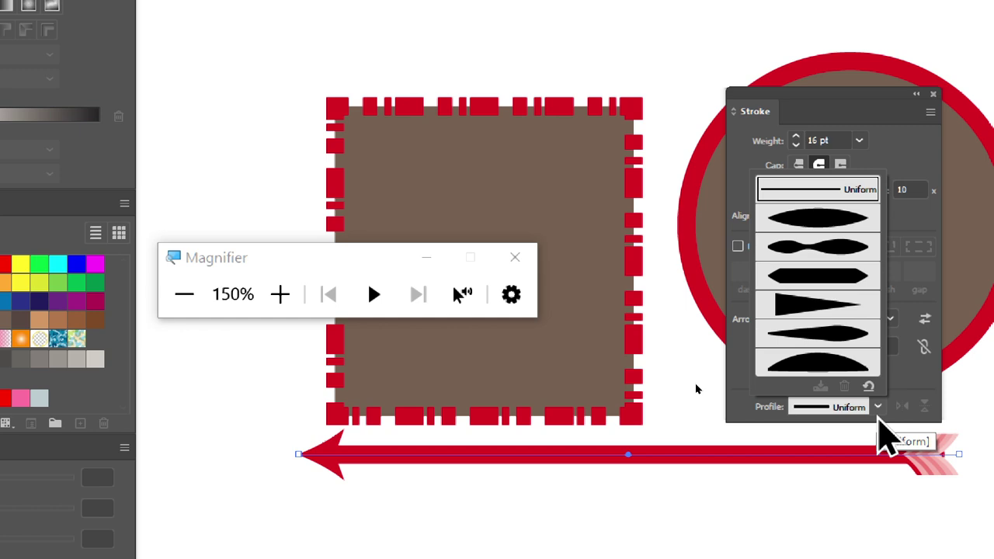
click(825, 305)
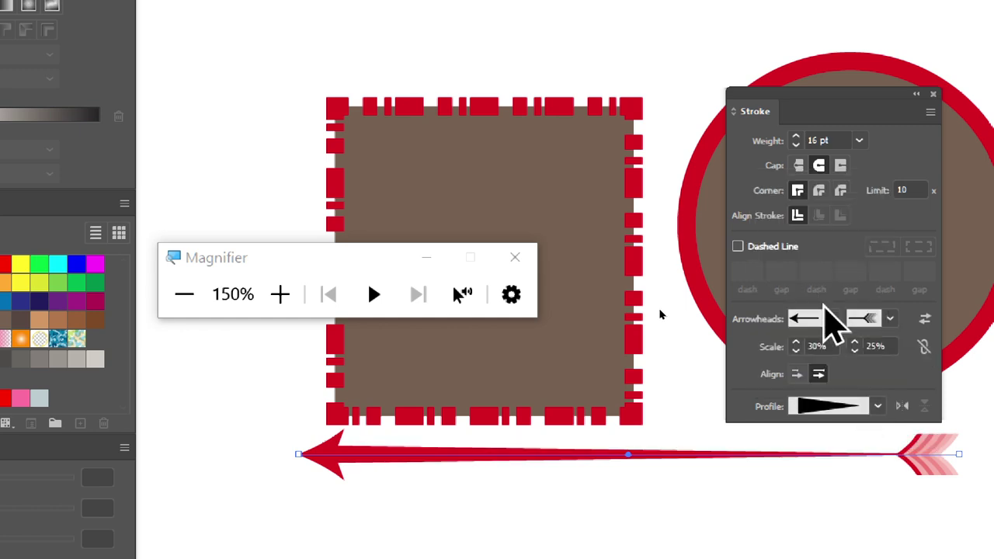
click(878, 407)
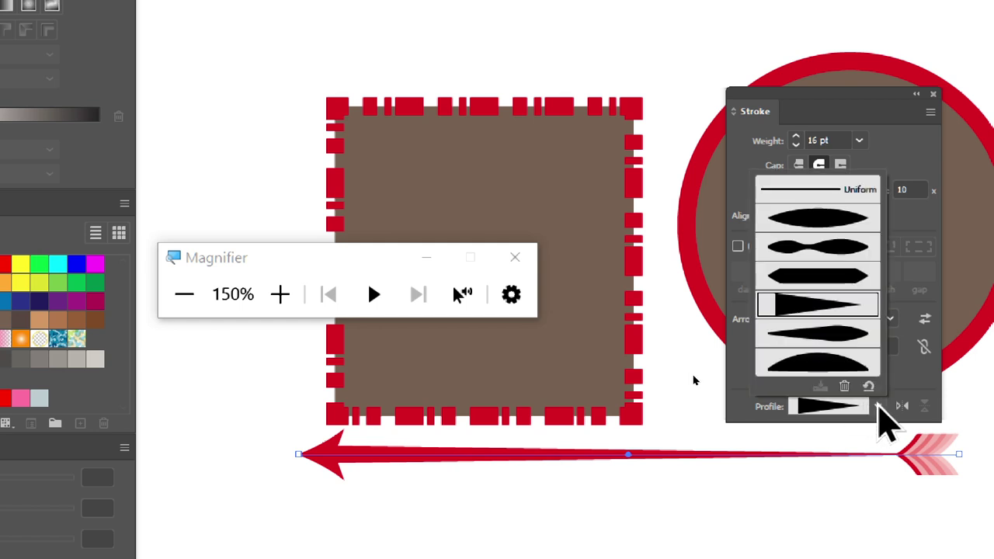
key(Escape)
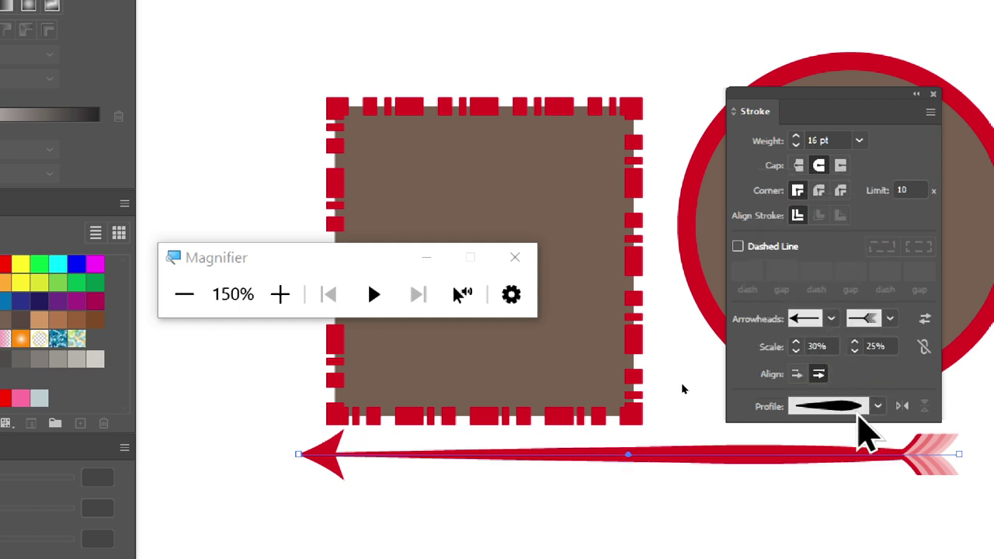
click(878, 406)
click(826, 356)
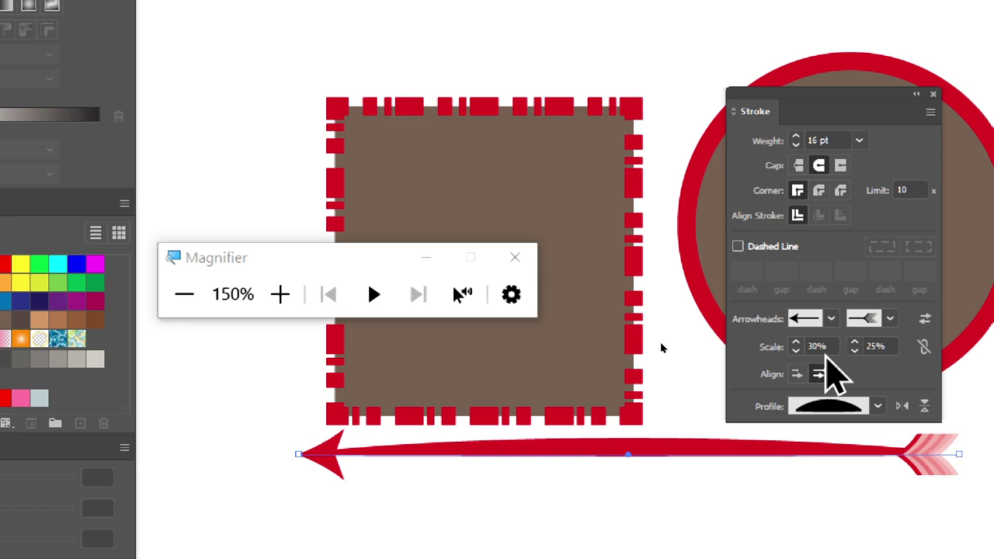
click(878, 406)
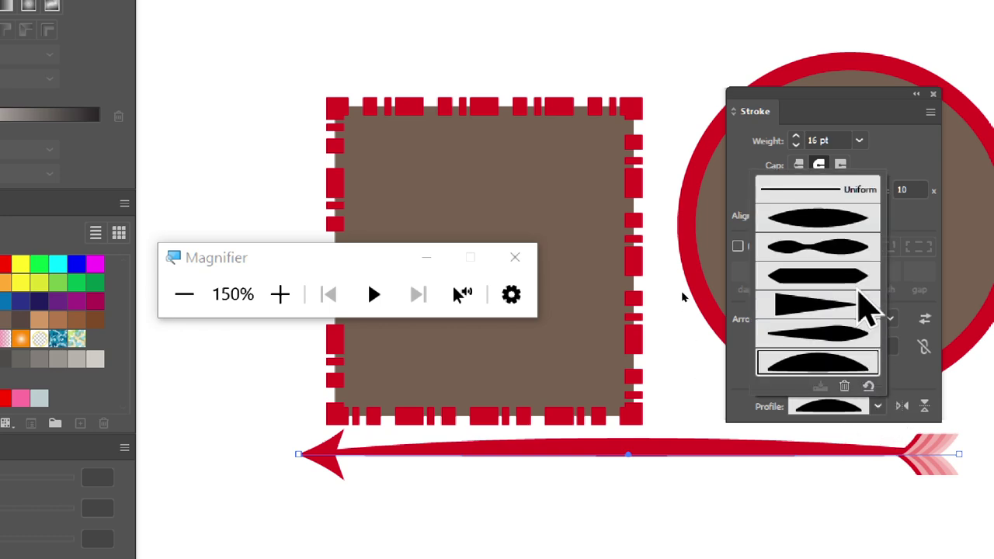
click(846, 231)
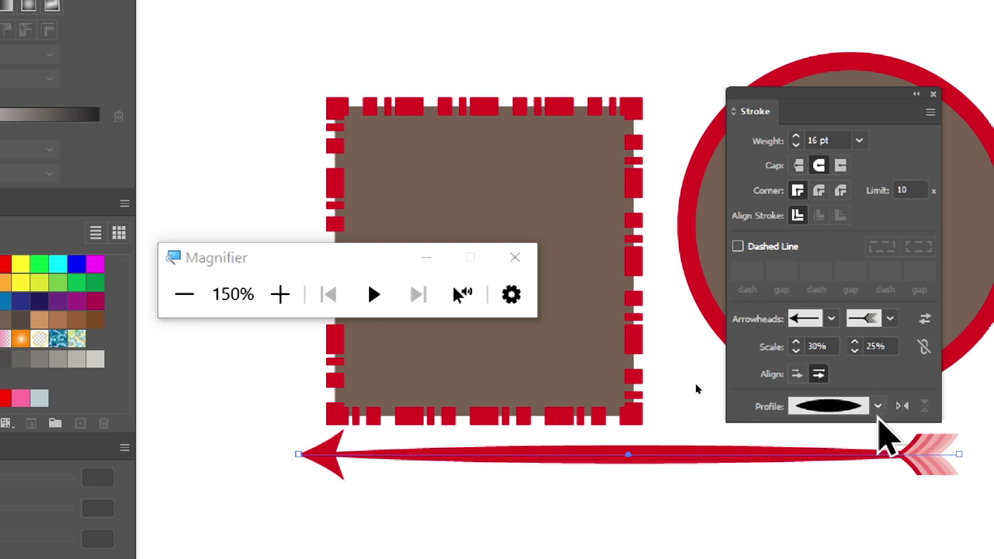
click(877, 406)
click(827, 190)
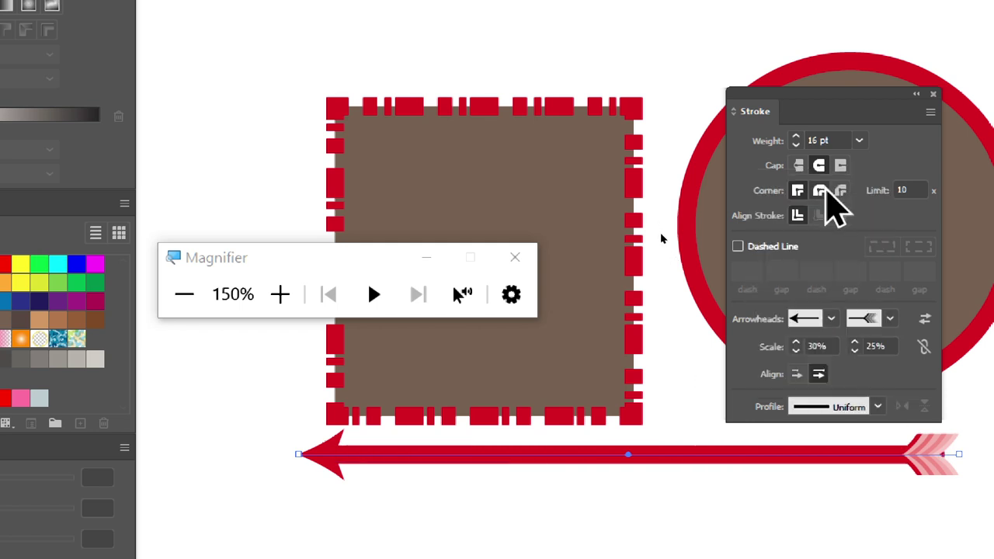
Link the arrowhead scales and enlarge both arrowheads together to 54% and 45%.
click(924, 348)
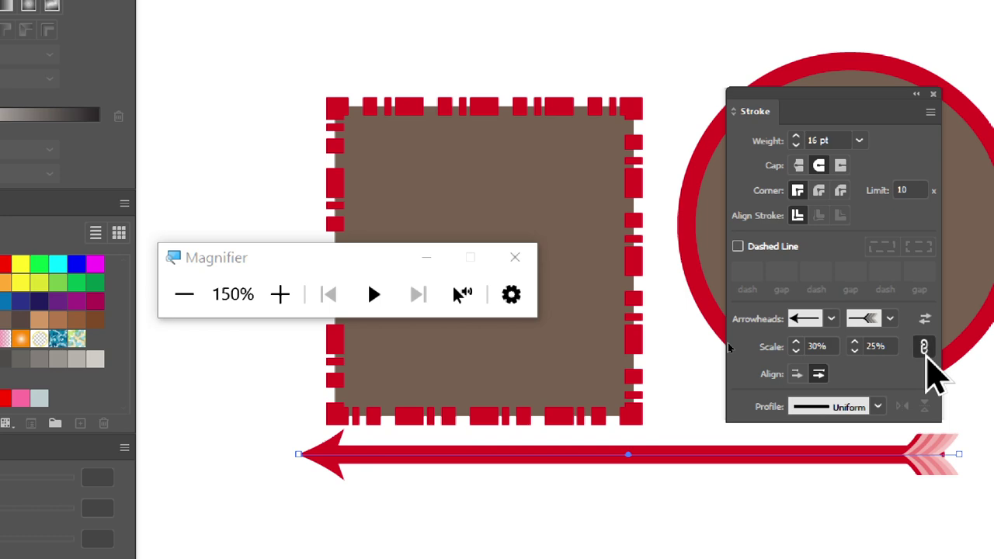
click(876, 346)
key(Up)
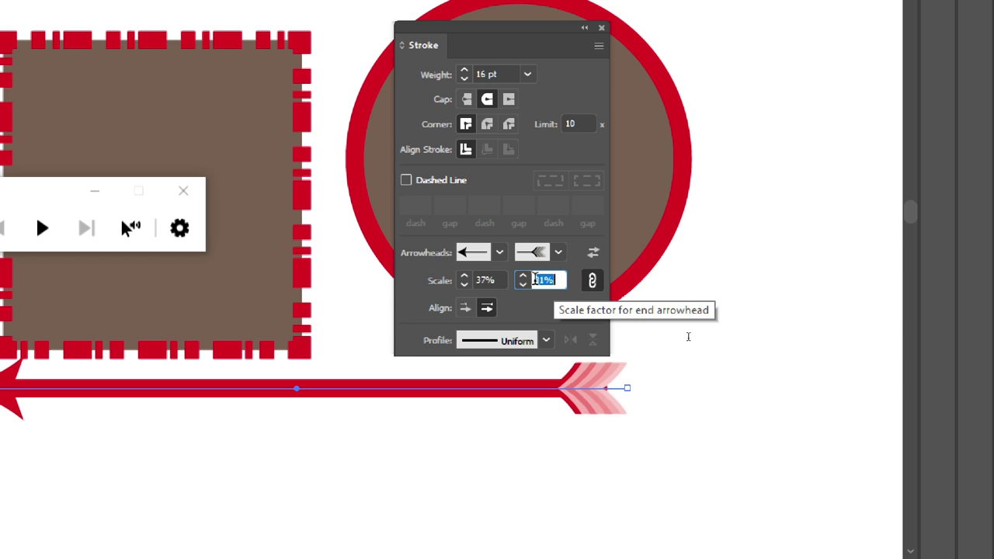
key(Up)
key(Up)
key(Up)
key(Up)
key(Up)
key(Up)
key(Up)
key(Up)
key(Up)
key(Up)
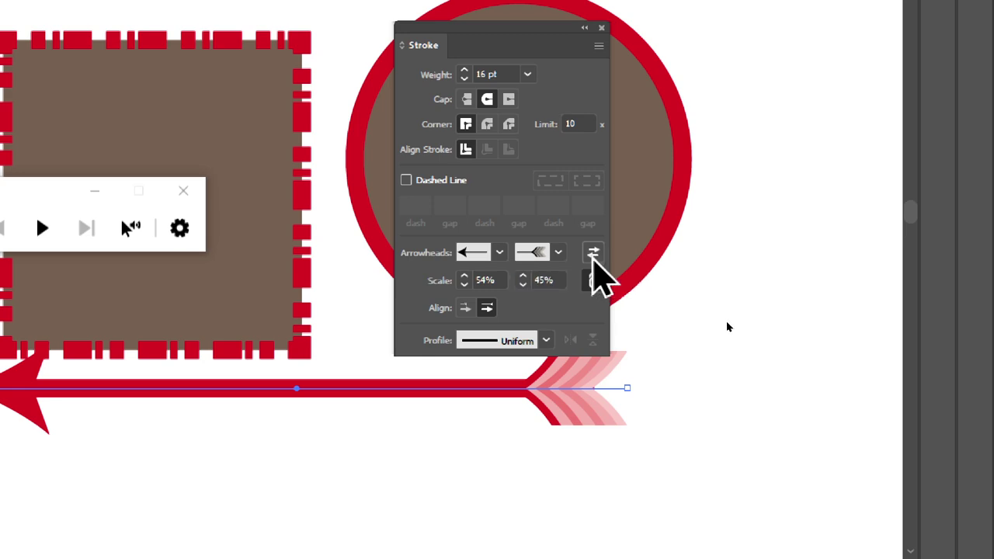
Test swapping the arrowheads and back, select the dashed square, then switch to OBS Studio.
click(592, 256)
click(592, 255)
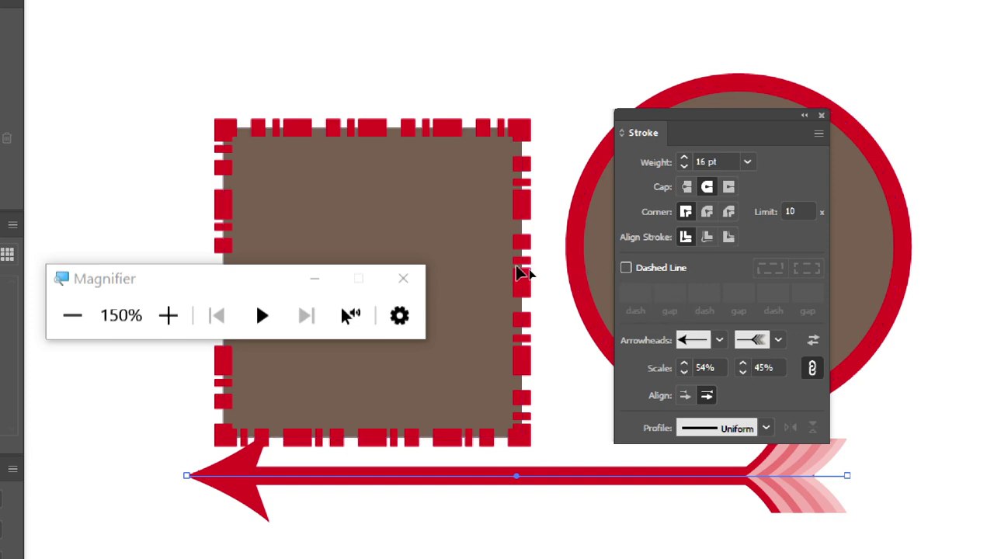
click(521, 299)
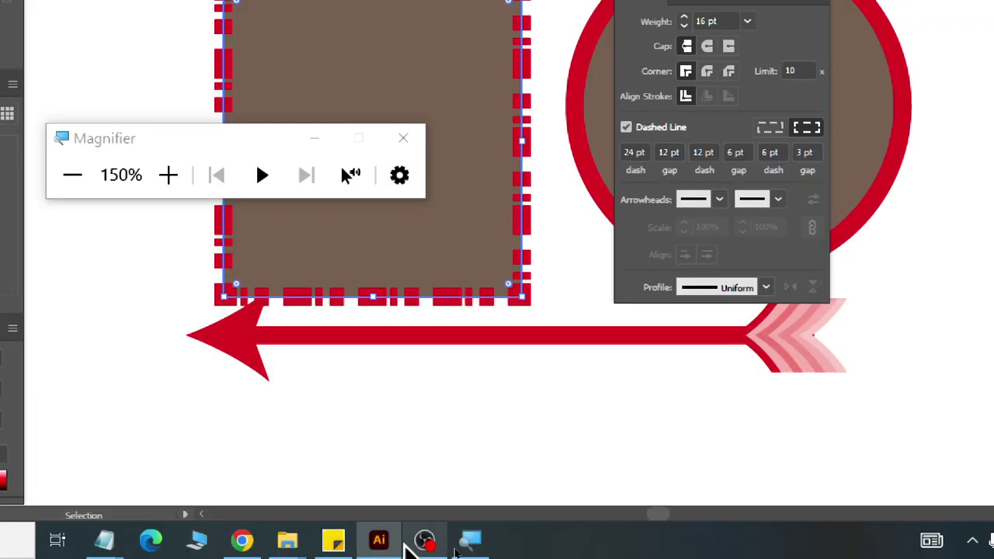
click(424, 541)
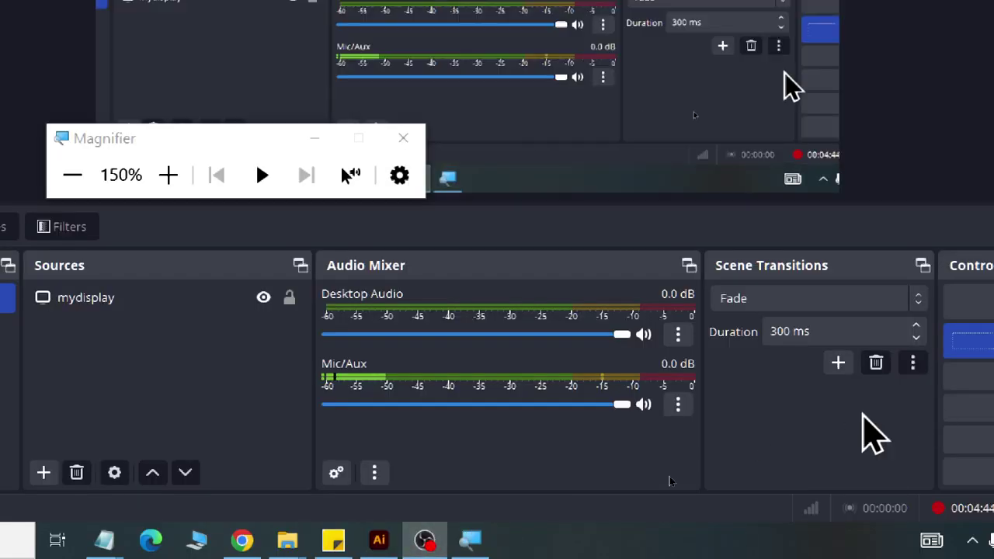